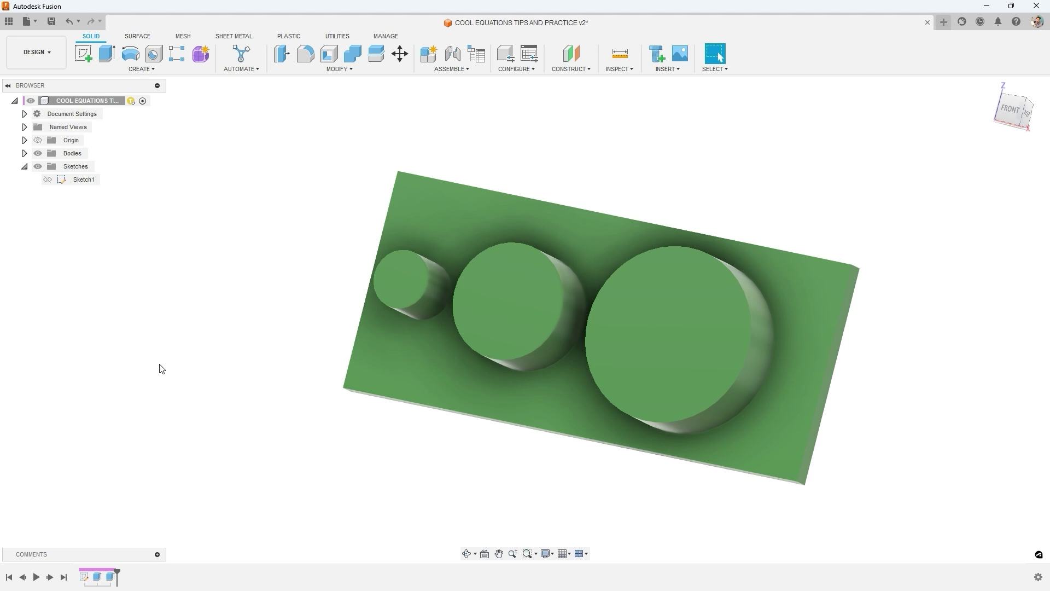
- Show Sketch1 and its dimensions from the Browser
left_click(47, 179)
scroll(488, 208, "down", 3)
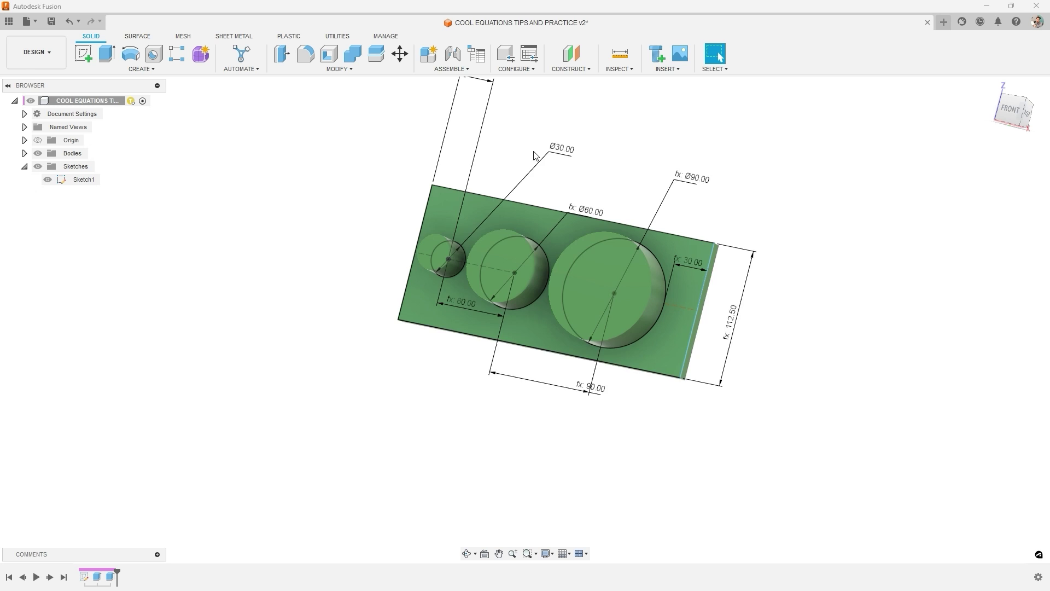
scroll(534, 156, "up", 2)
- Change the smallest circle's Ø30 diameter to 90 and orbit to inspect the rescaled cylinders and plate
double_click(568, 152)
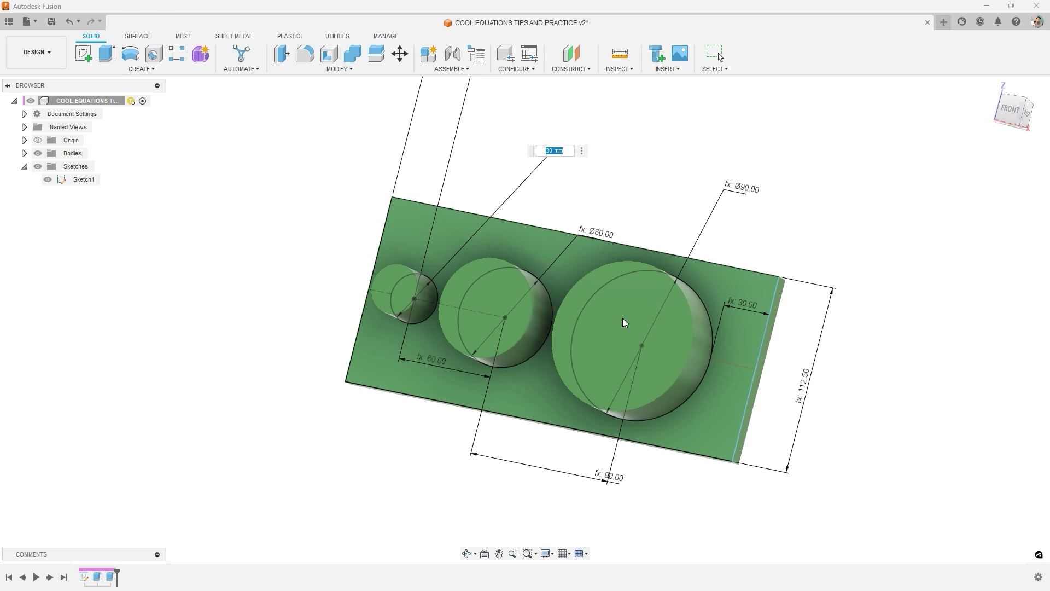
middle_click_drag(622, 318, 580, 323, "shift")
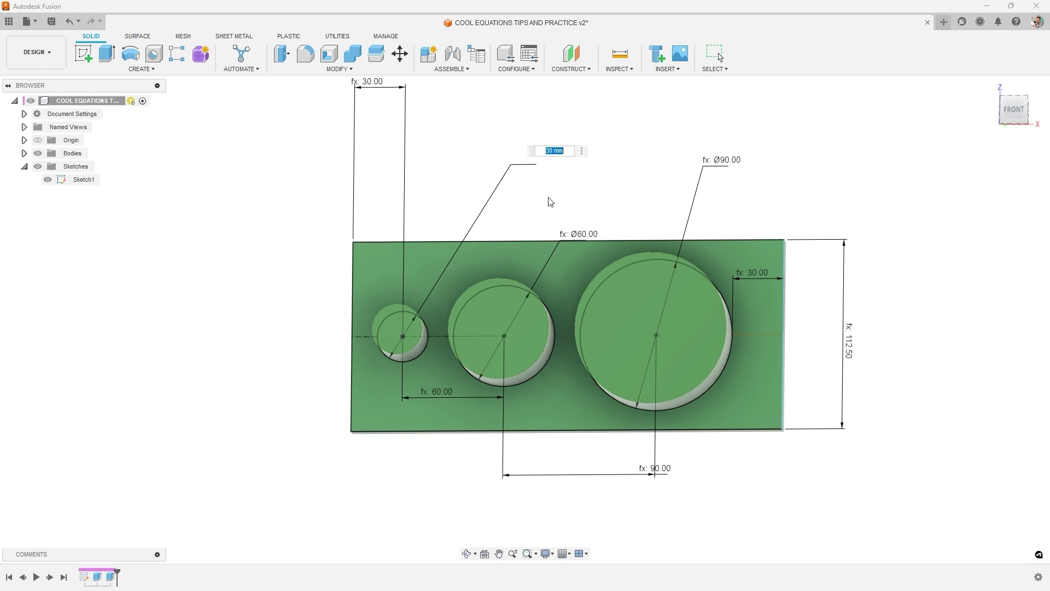
type("90")
key("Return")
scroll(656, 226, "down", 5)
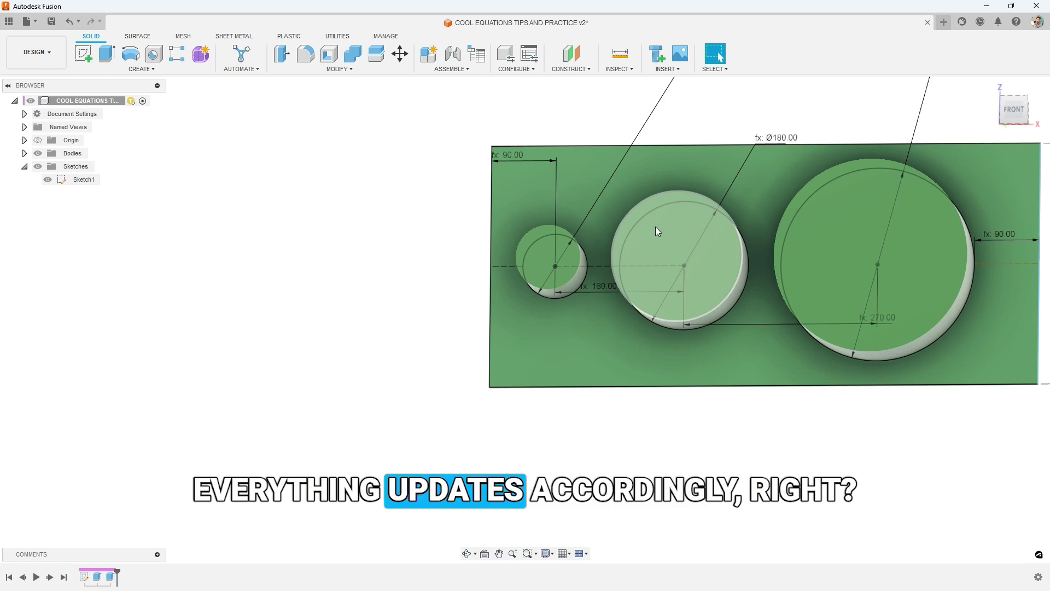
middle_click_drag(656, 226, 615, 245, "shift")
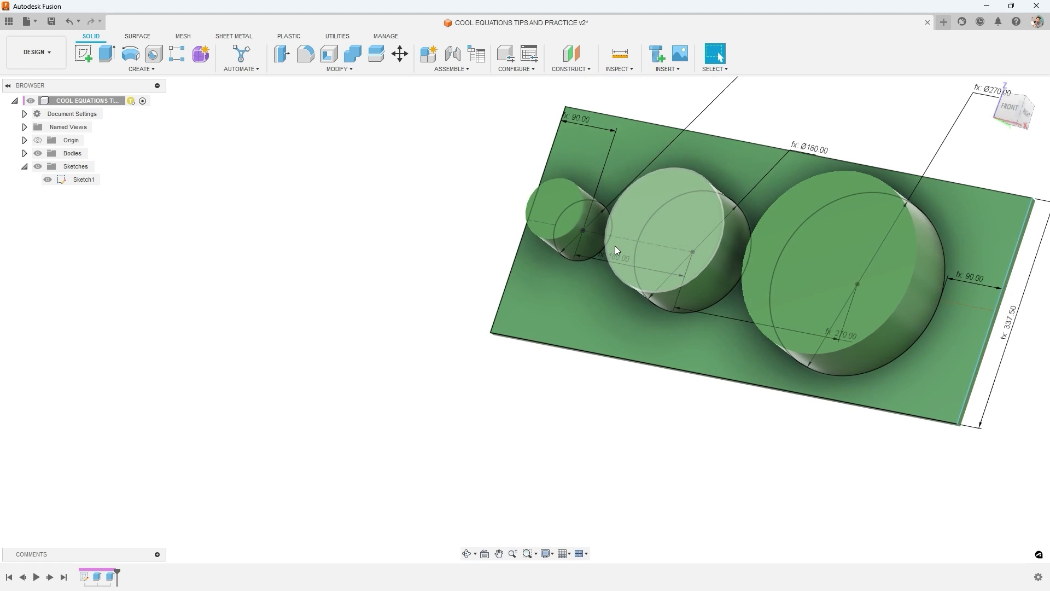
middle_click_drag(632, 428, 631, 382, "shift")
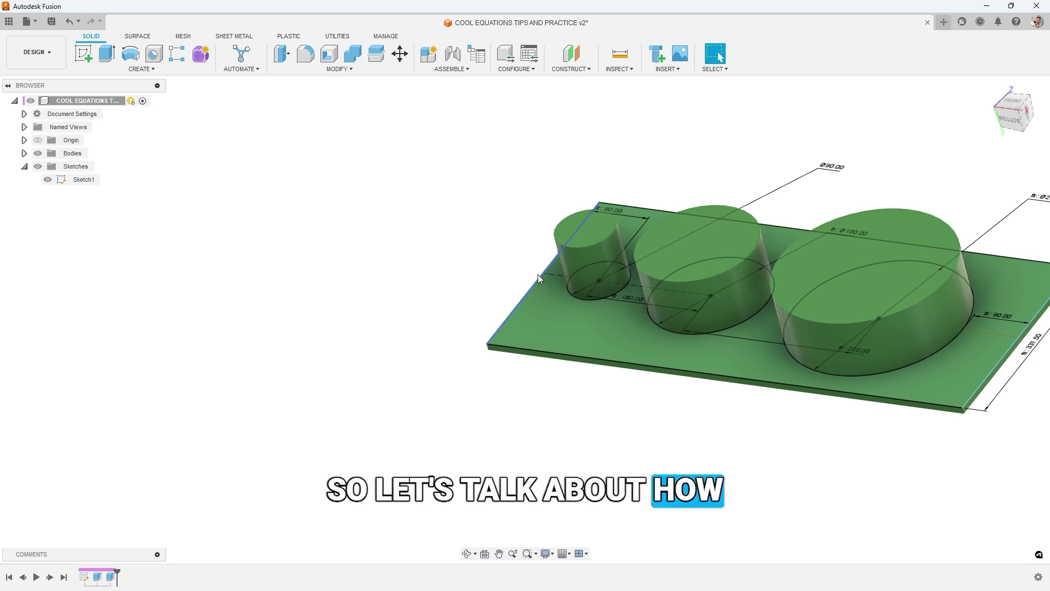
- Start a new design with a sketch on the front (XZ) origin plane
key("ctrl+n")
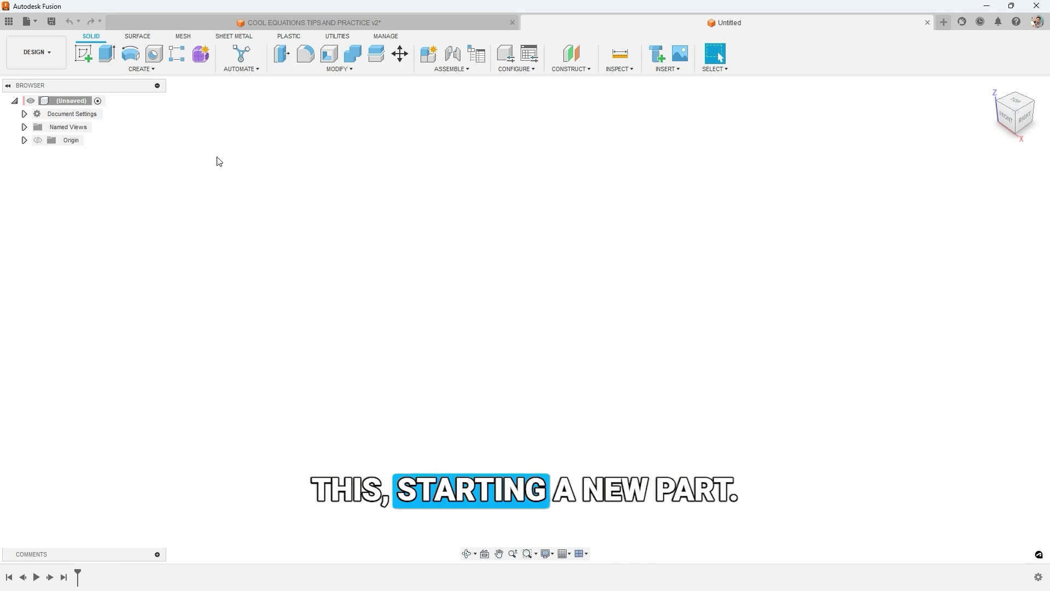
left_click(83, 53)
left_click(558, 307)
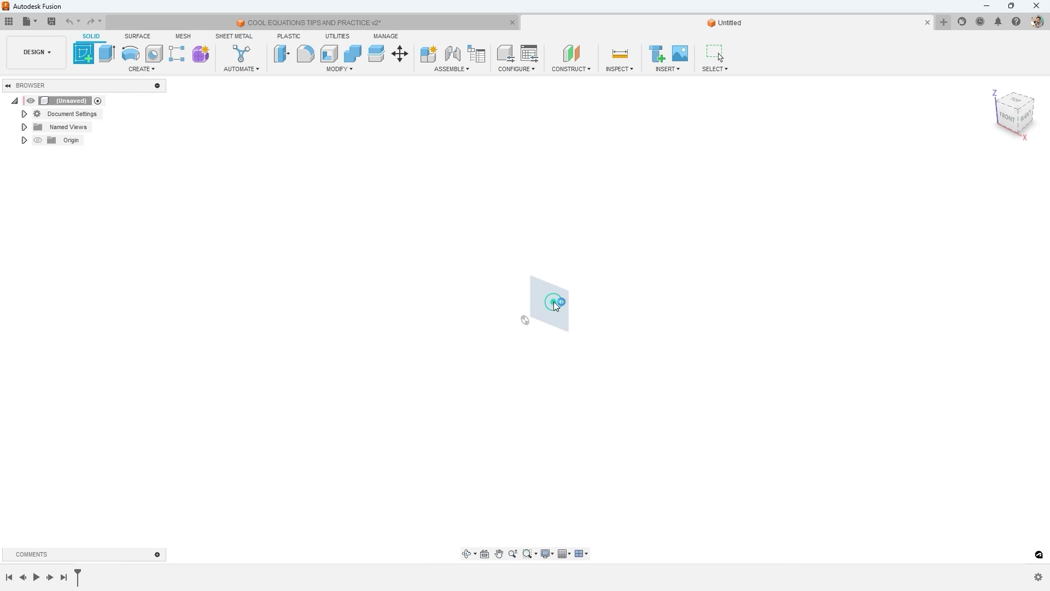
- Draw three centre-diameter circles of increasing size in a row
left_click(130, 53)
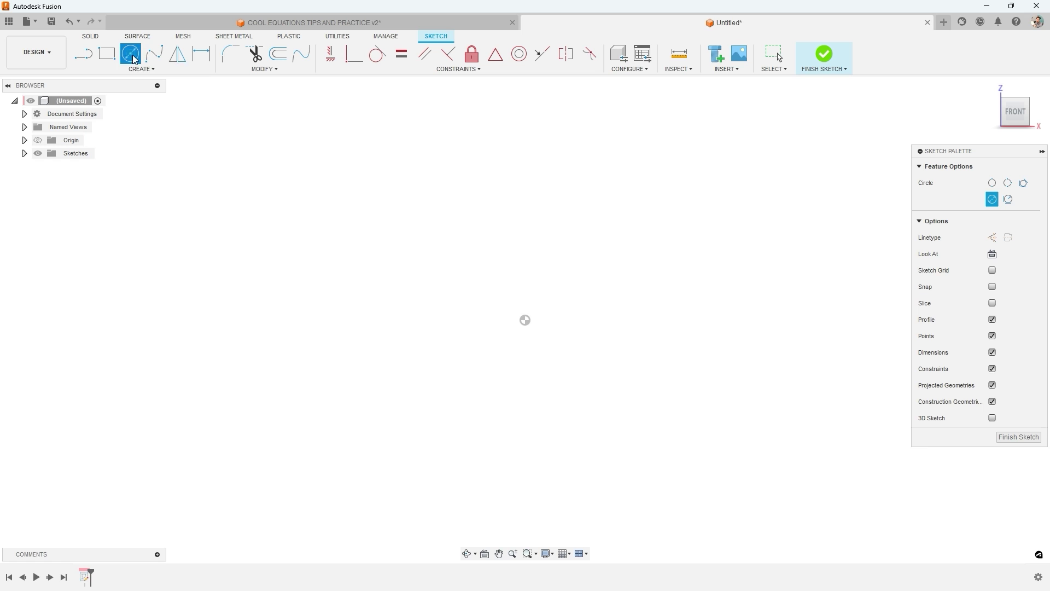
left_click(526, 320)
left_click(528, 348)
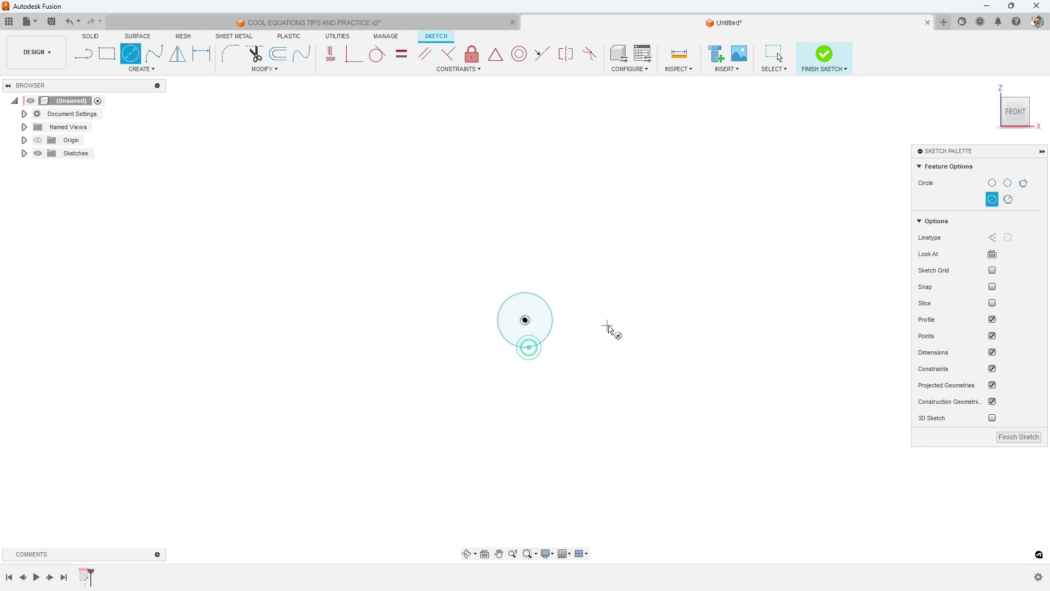
left_click(649, 320)
left_click(658, 341)
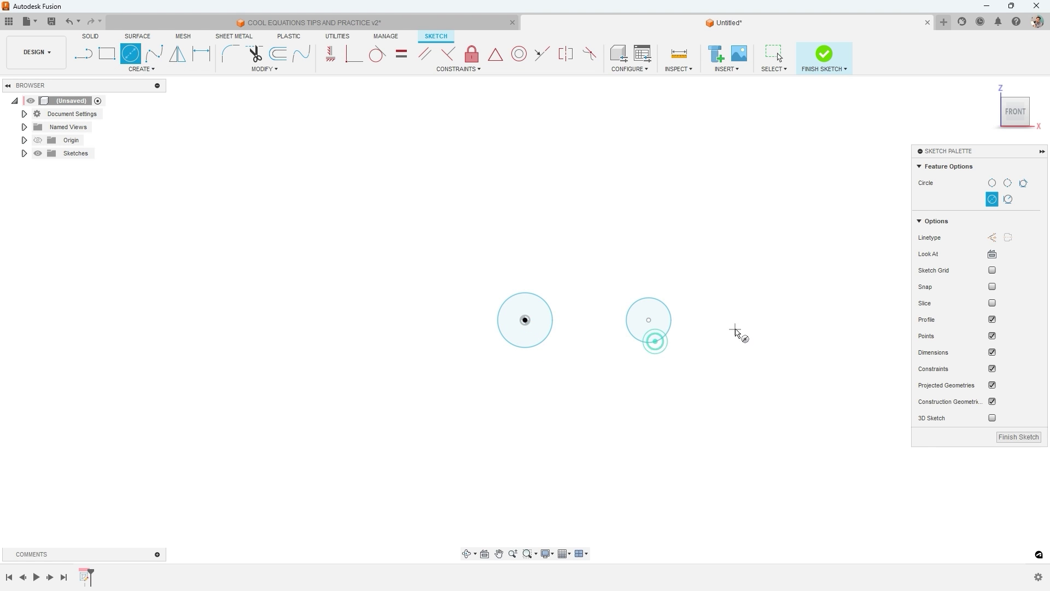
left_click(785, 320)
left_click(796, 365)
key("Escape")
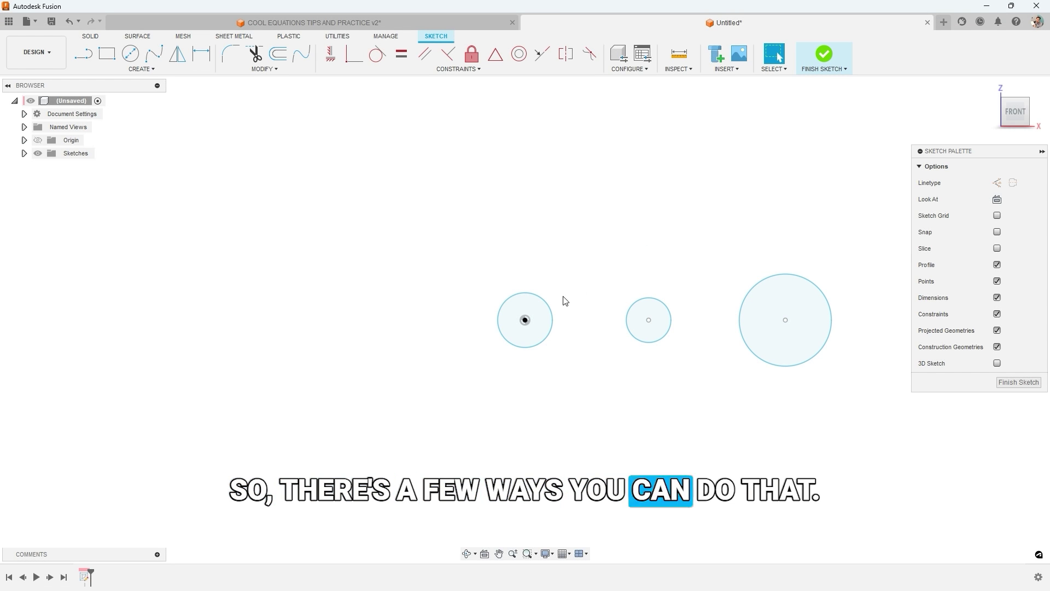
- Constrain the first two circle centres to be horizontally aligned
left_click(583, 267)
left_click(525, 320)
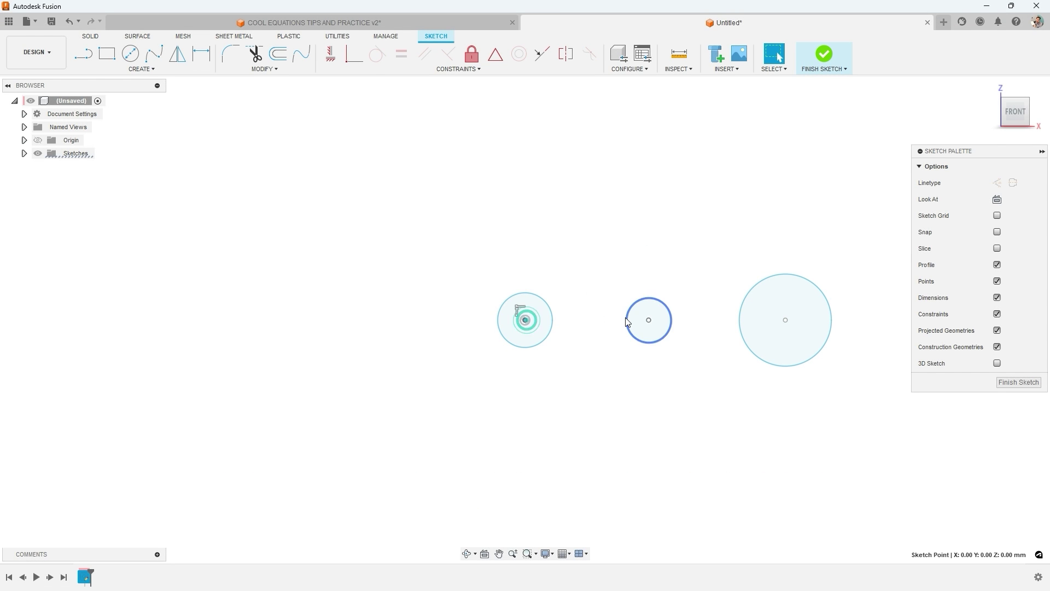
left_click(649, 321)
right_click(650, 321)
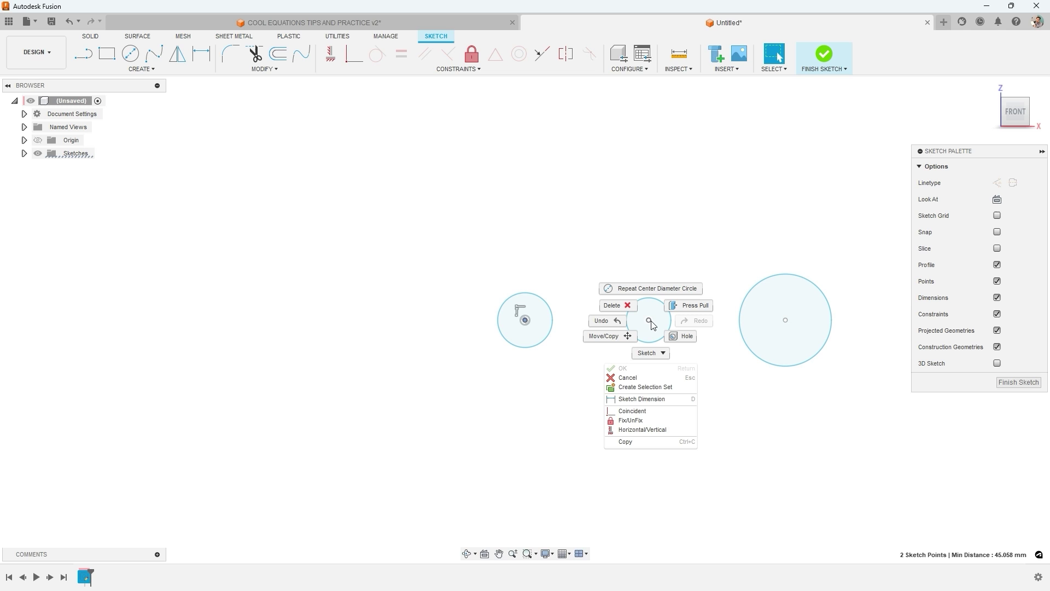
left_click(643, 429)
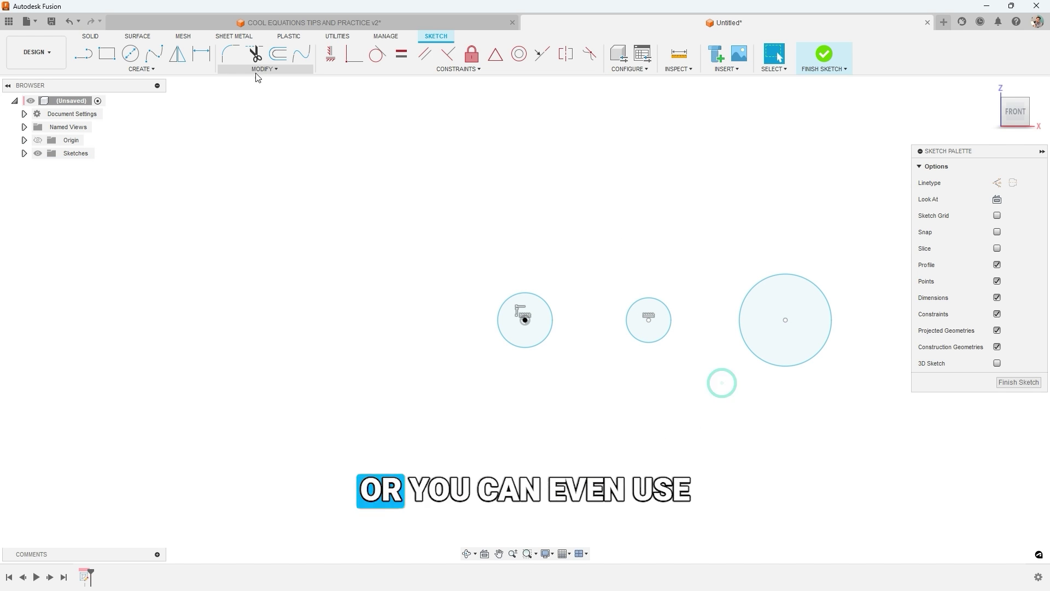
- Draw a construction line joining the middle and largest circle centres
left_click(82, 53)
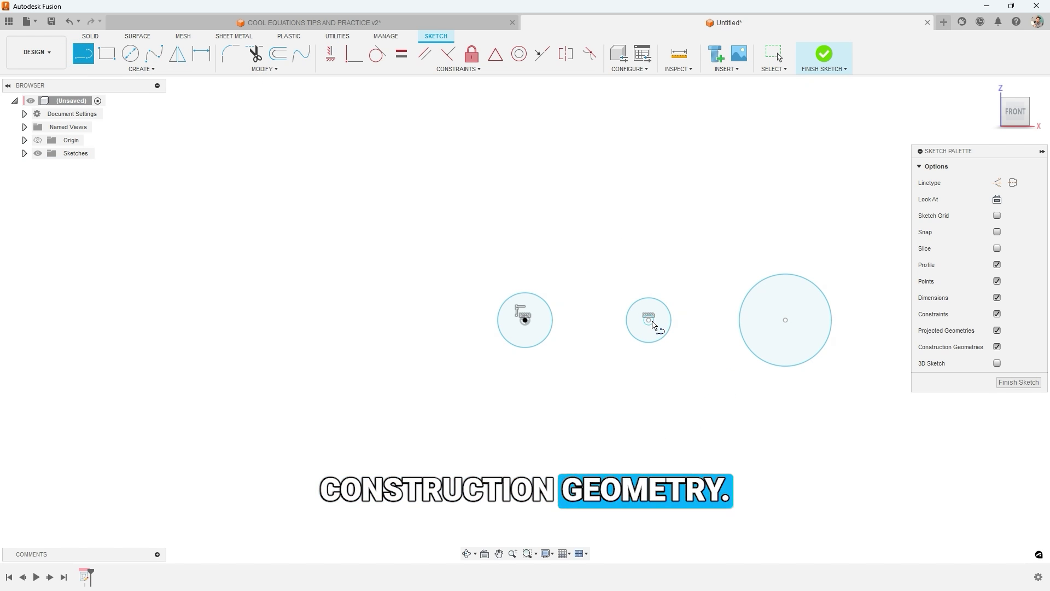
left_click(649, 320)
left_click(786, 320)
key("Escape")
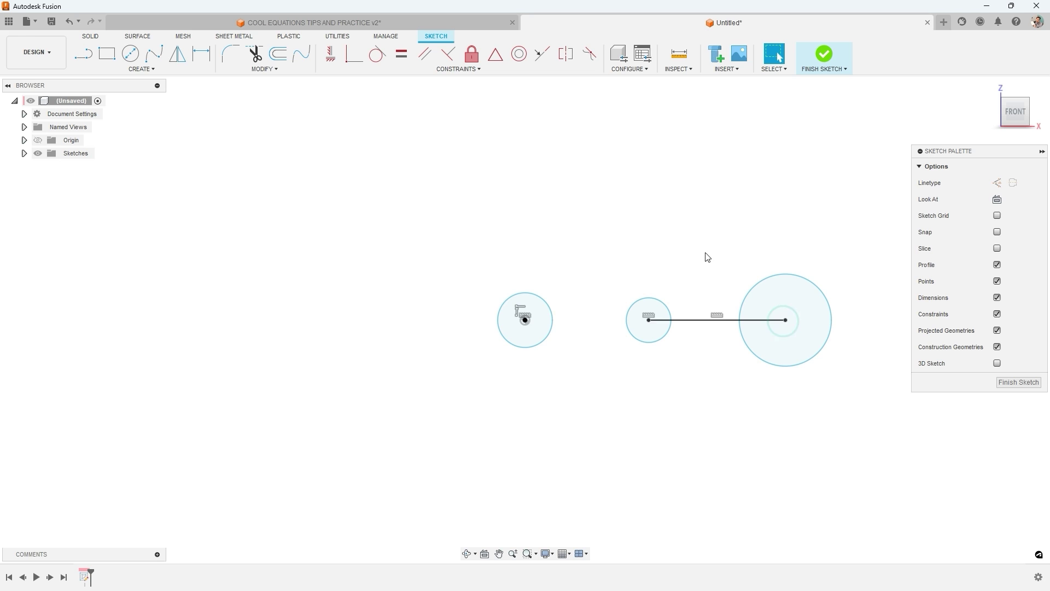
left_click(733, 320)
key("x")
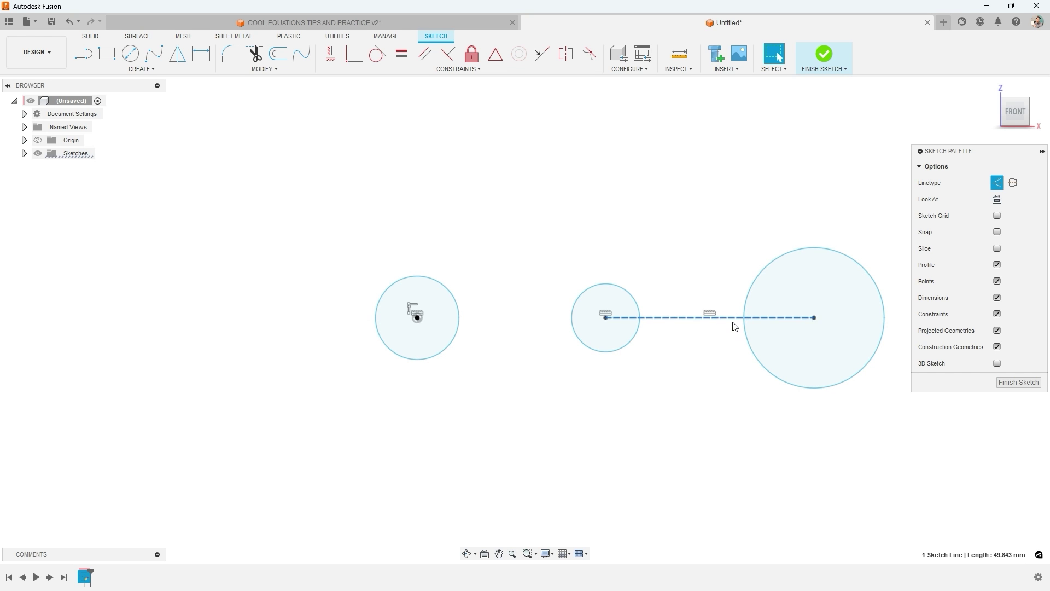
scroll(733, 321, "up", 3)
right_click(733, 322)
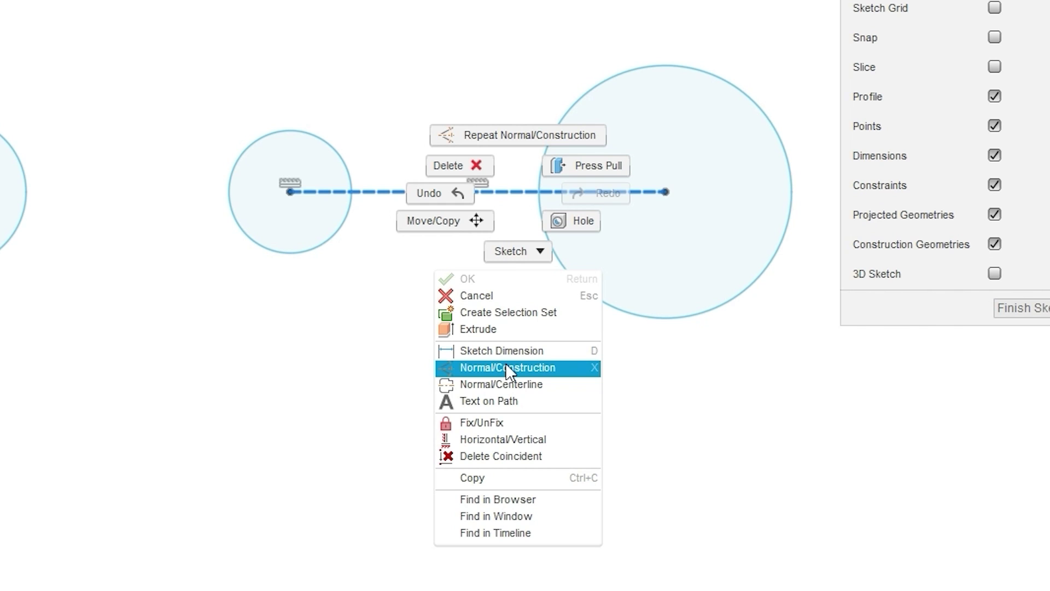
left_click(359, 345)
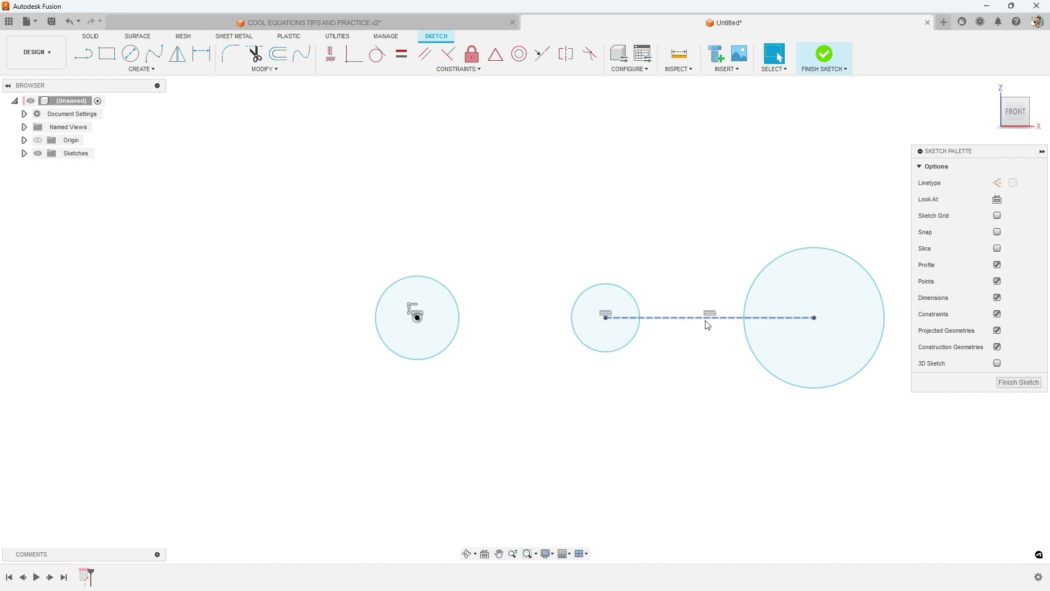
scroll(810, 224, "down", 2)
scroll(849, 327, "up", 3)
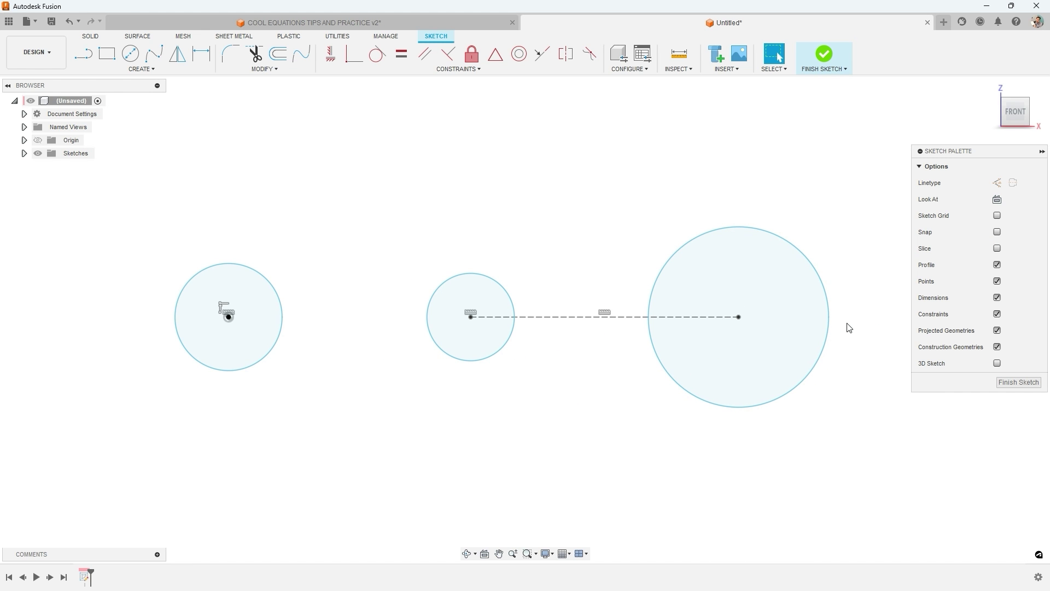
- Dimension the left circle with a 20 mm diameter
key("d")
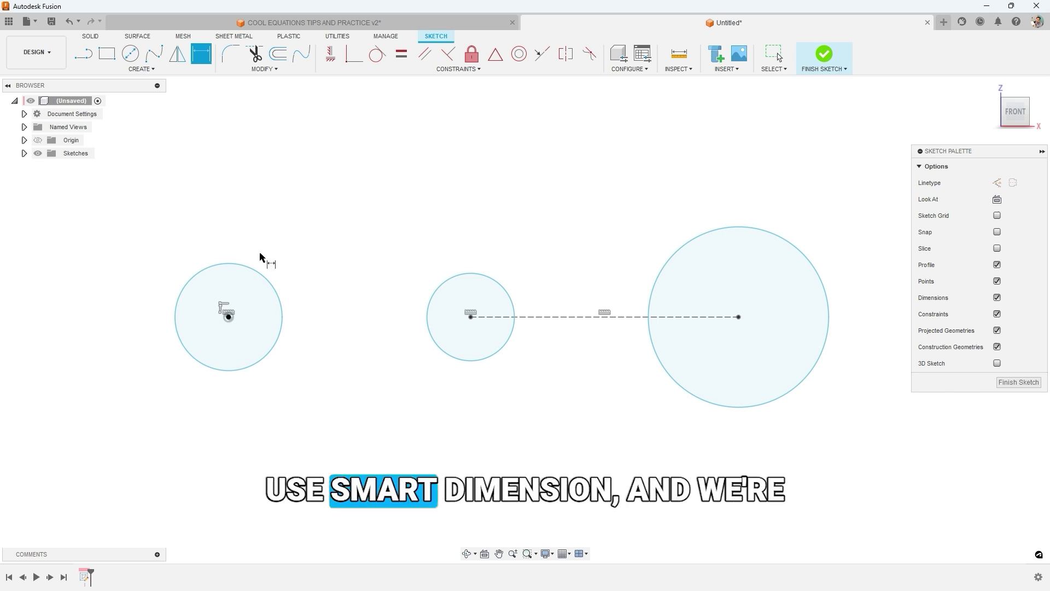
left_click(254, 272)
left_click(283, 226)
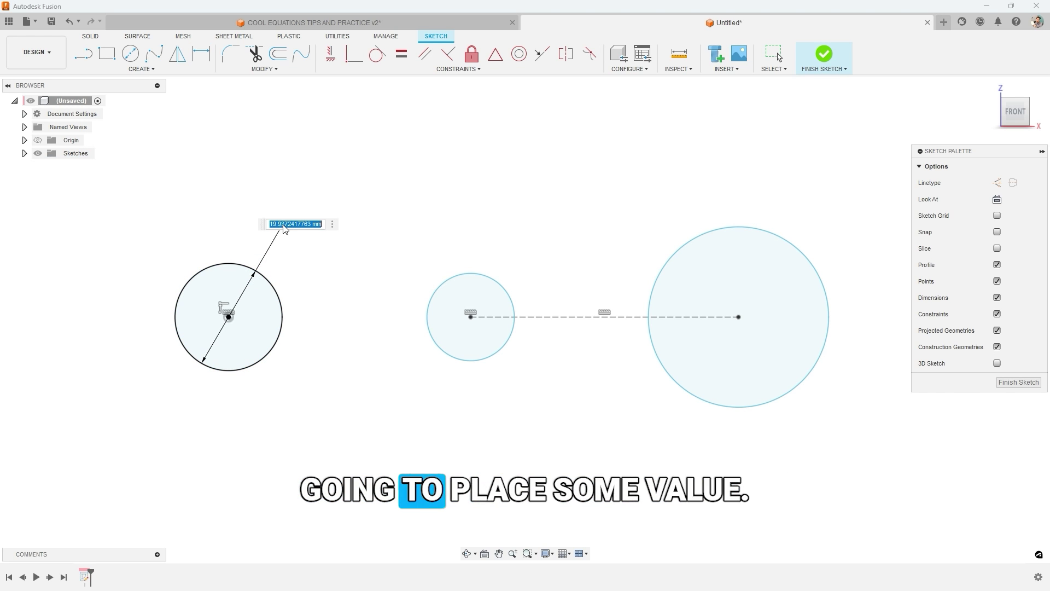
type("20")
key("Return")
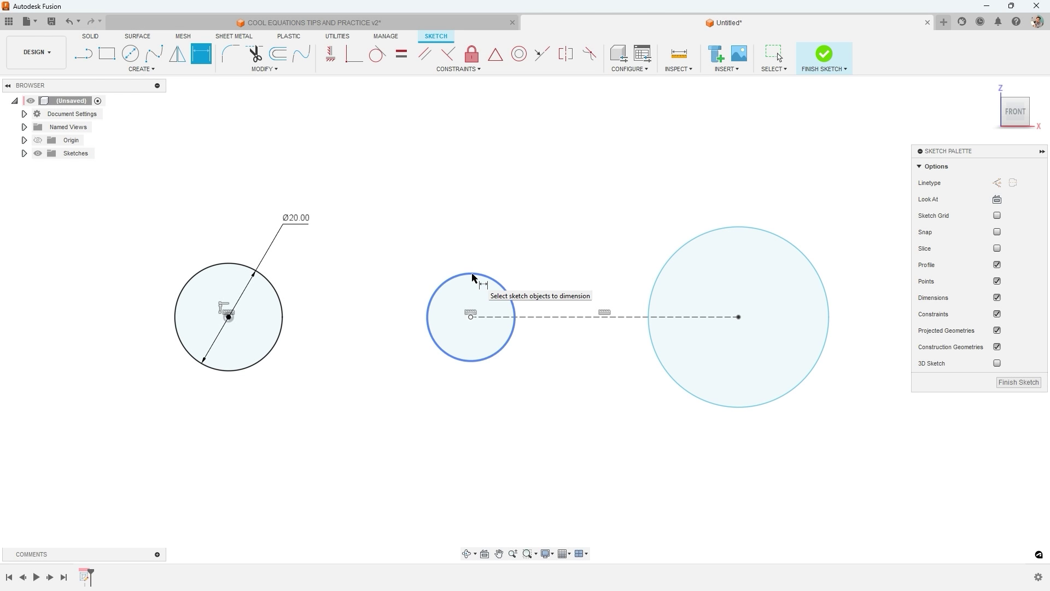
- Set the middle and right circle diameters to d1*2 (40) and d1*3 (60)
left_click(472, 277)
left_click(488, 218)
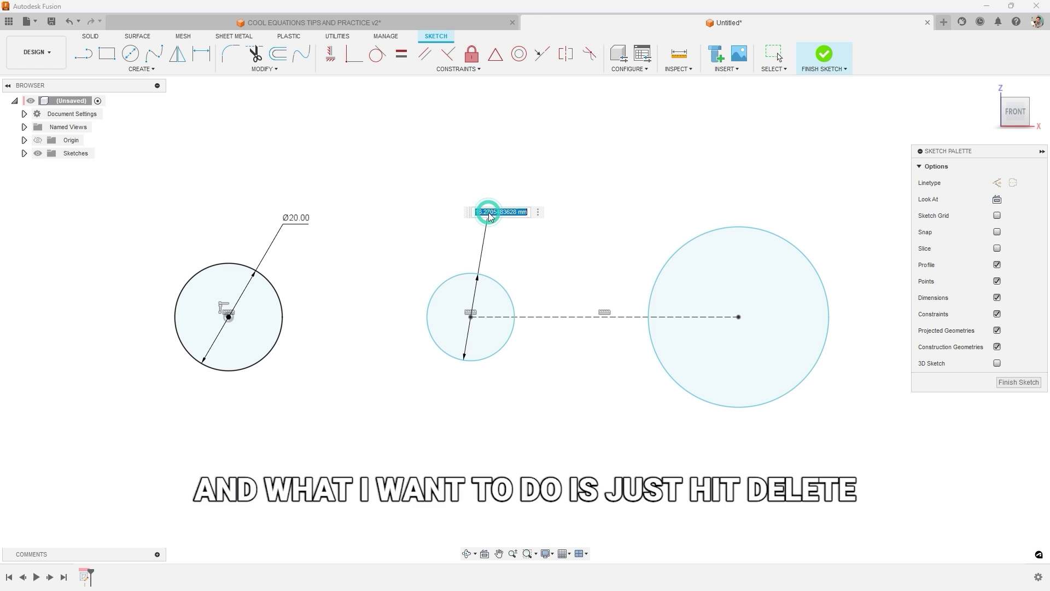
key("Delete")
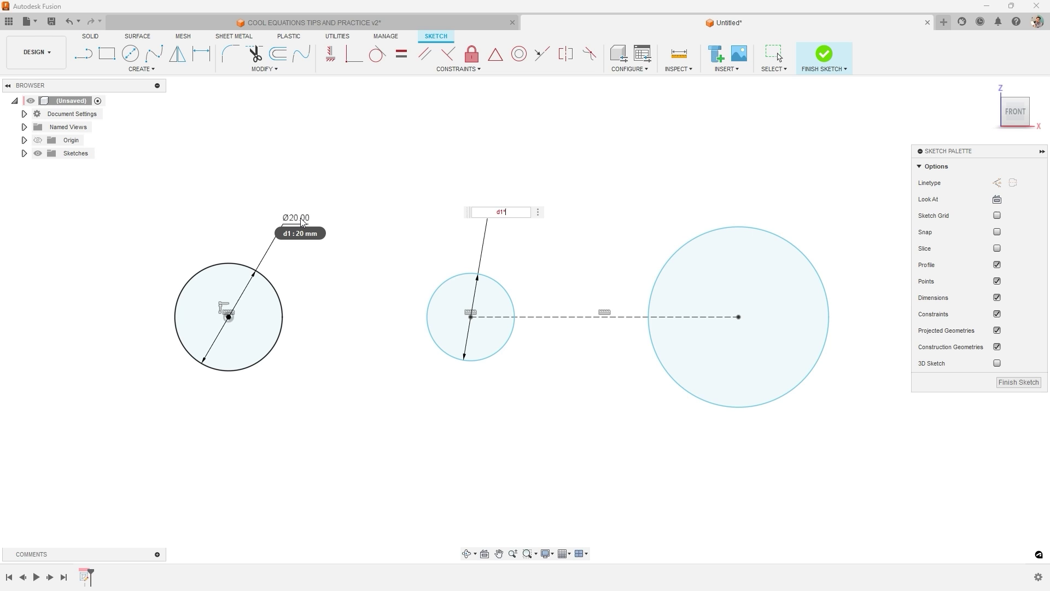
key("Return")
left_click(642, 232)
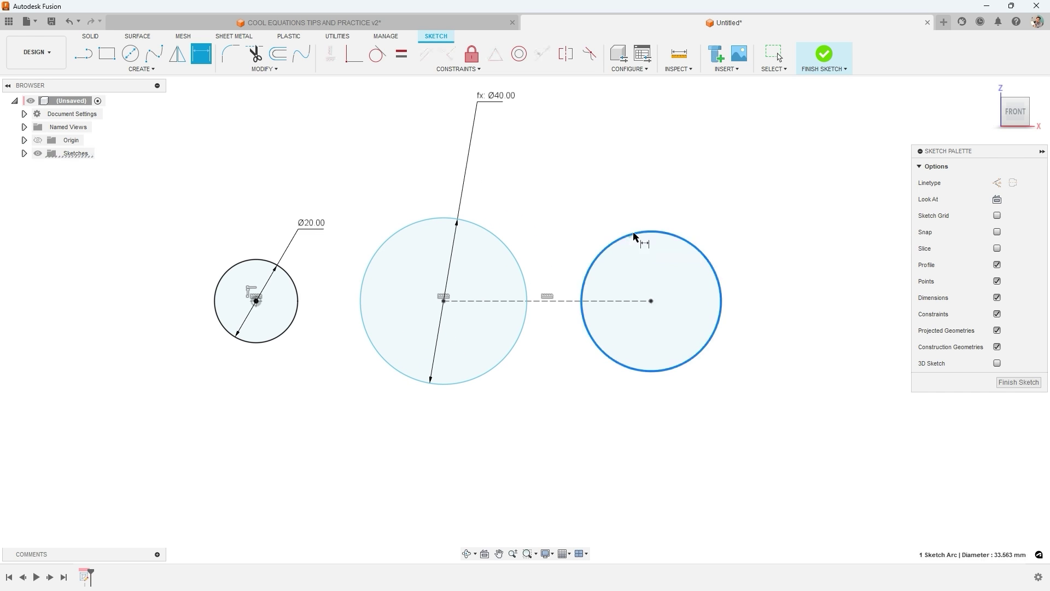
left_click(678, 193)
key("BackSpace")
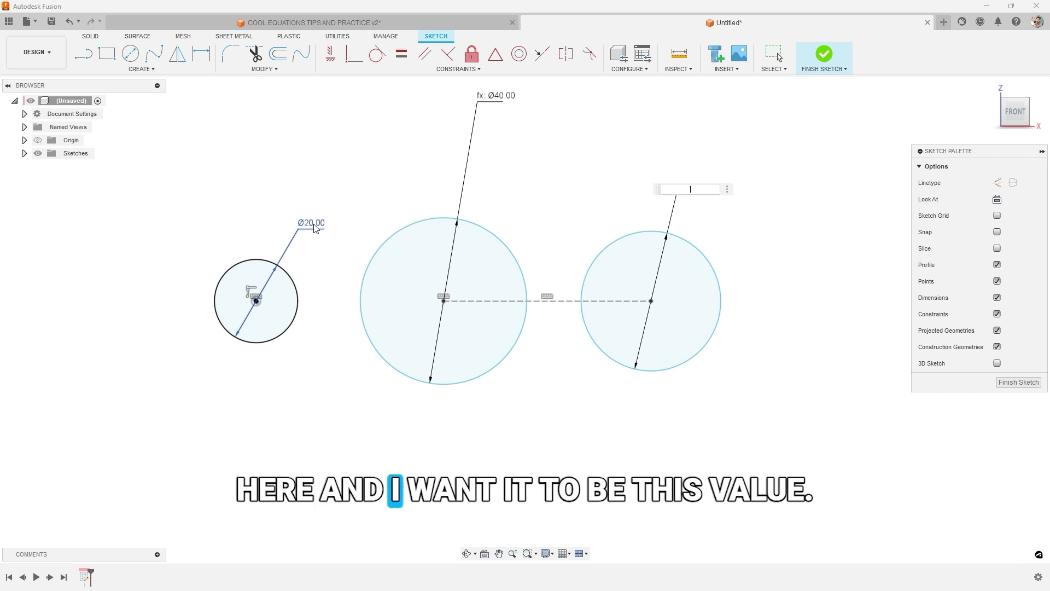
left_click(312, 224)
type("*3")
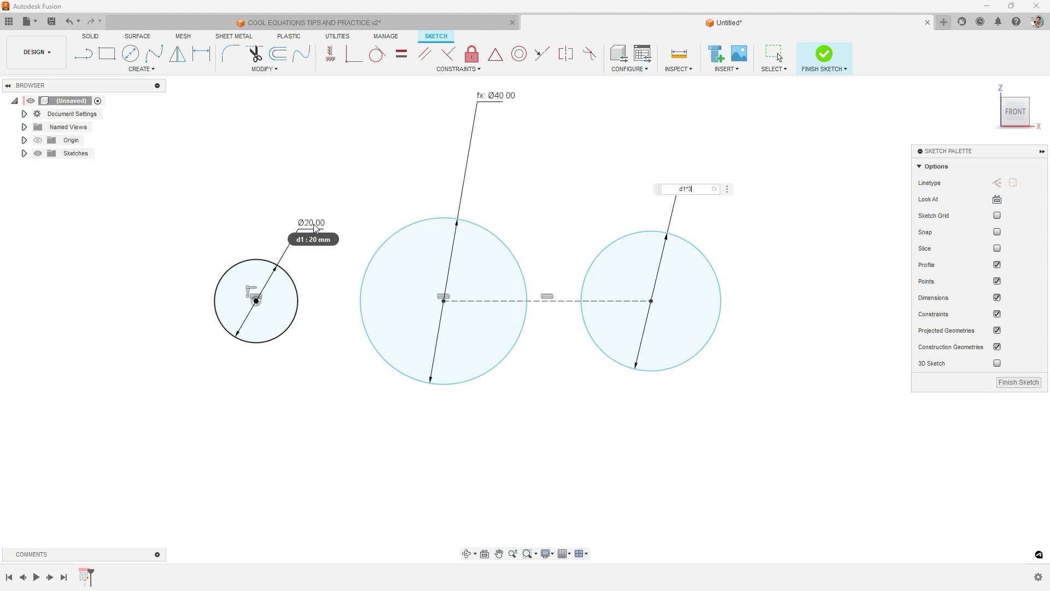
key("Return")
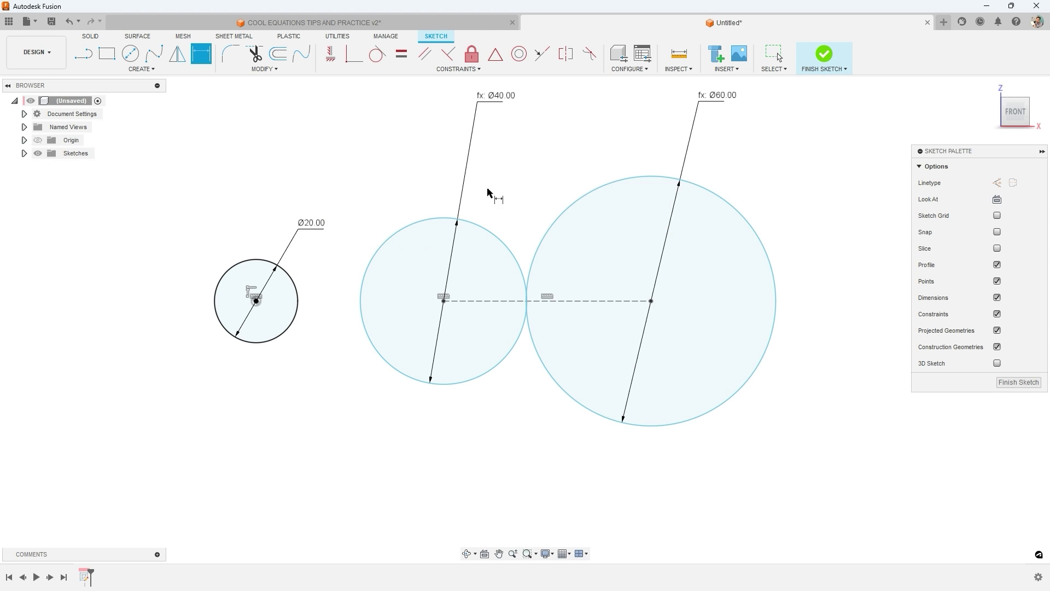
scroll(612, 143, "down", 2)
scroll(639, 128, "up", 3)
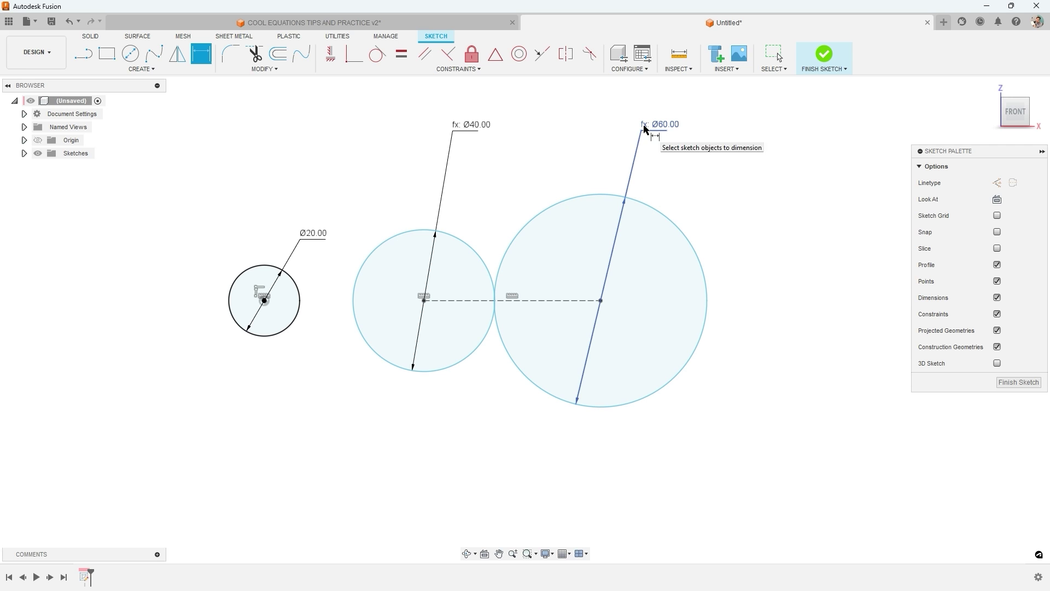
mouse_move(644, 128)
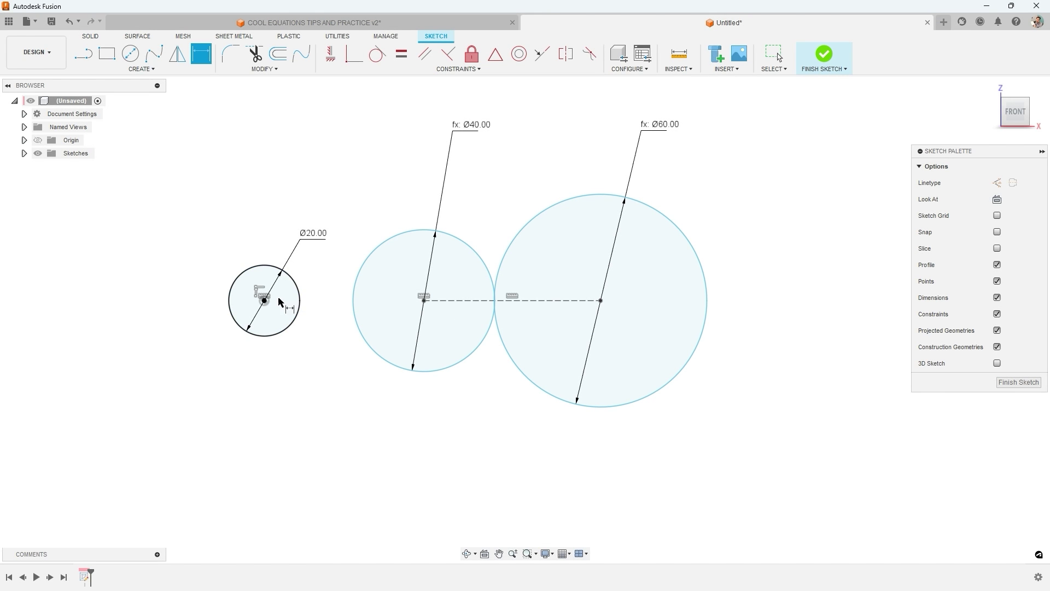
- Dimension the first two circle centres 36 mm apart using d2*.9
left_click(264, 300)
left_click(424, 301)
left_click(378, 432)
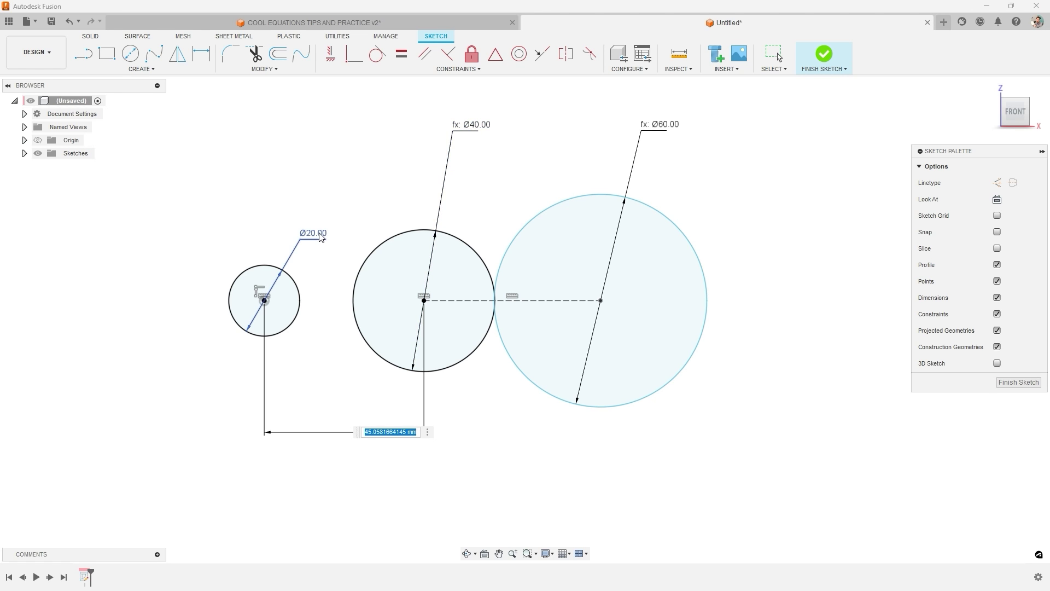
left_click(479, 127)
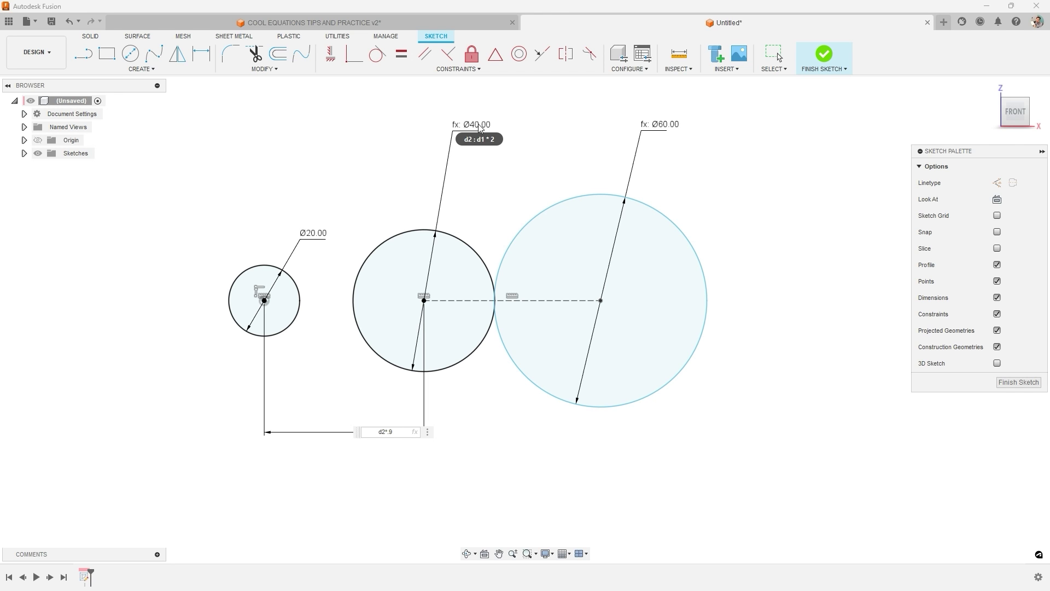
type("*.9")
key("Return")
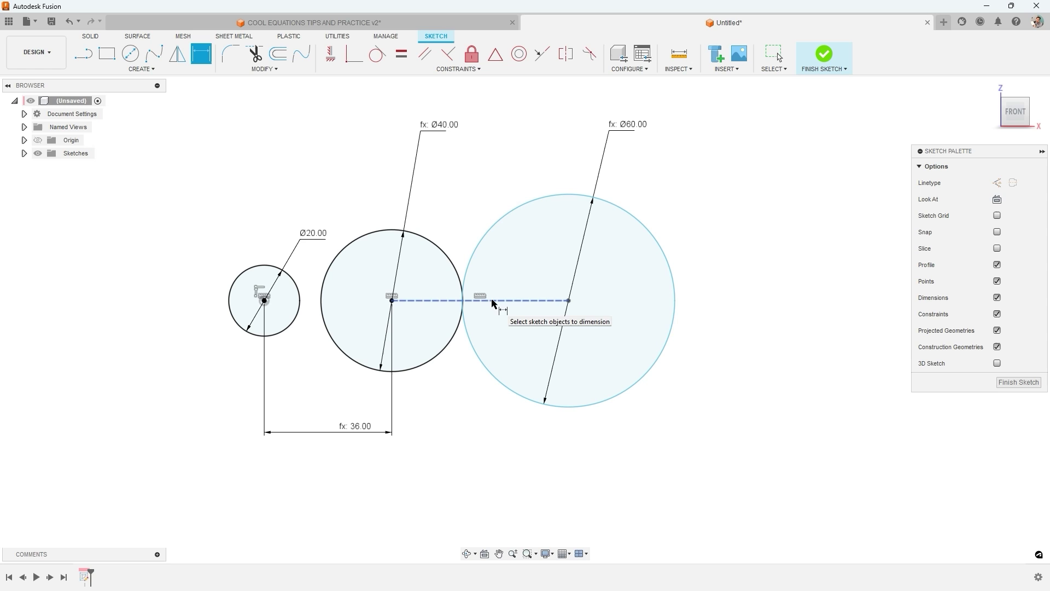
- Set the spacing to the largest circle equal to d3 (60 mm)
left_click(520, 300)
left_click(518, 441)
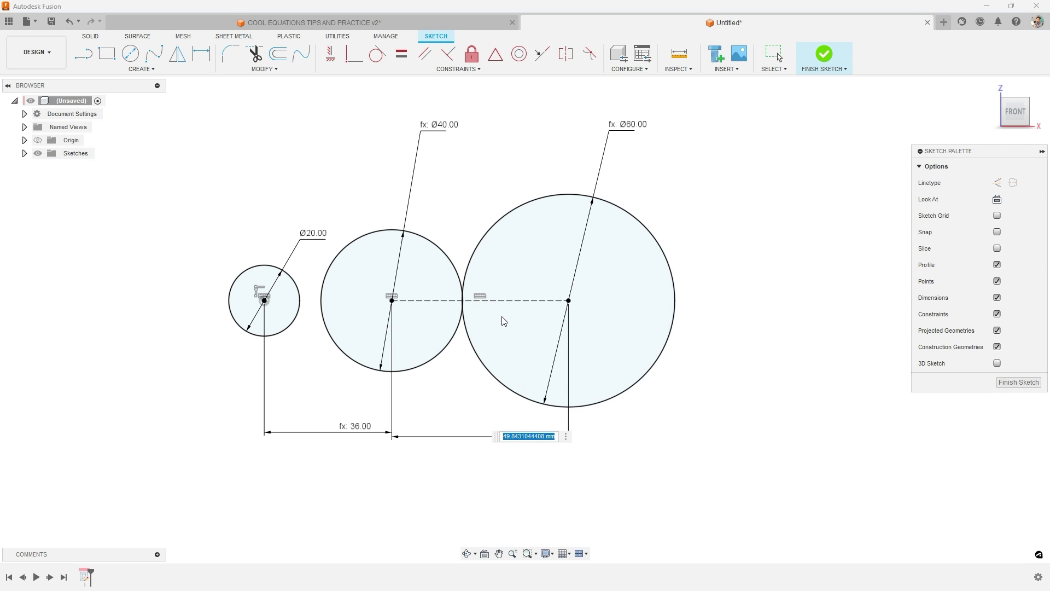
left_click(628, 125)
key("Return")
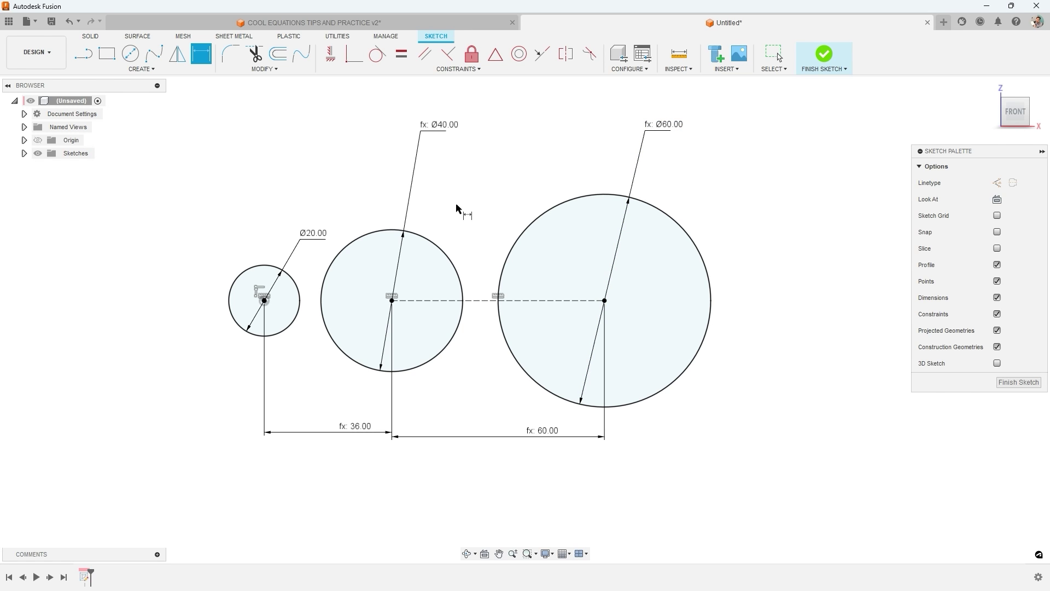
- Draw a 2-point rectangle enclosing all three circles
key("r")
left_click(185, 140)
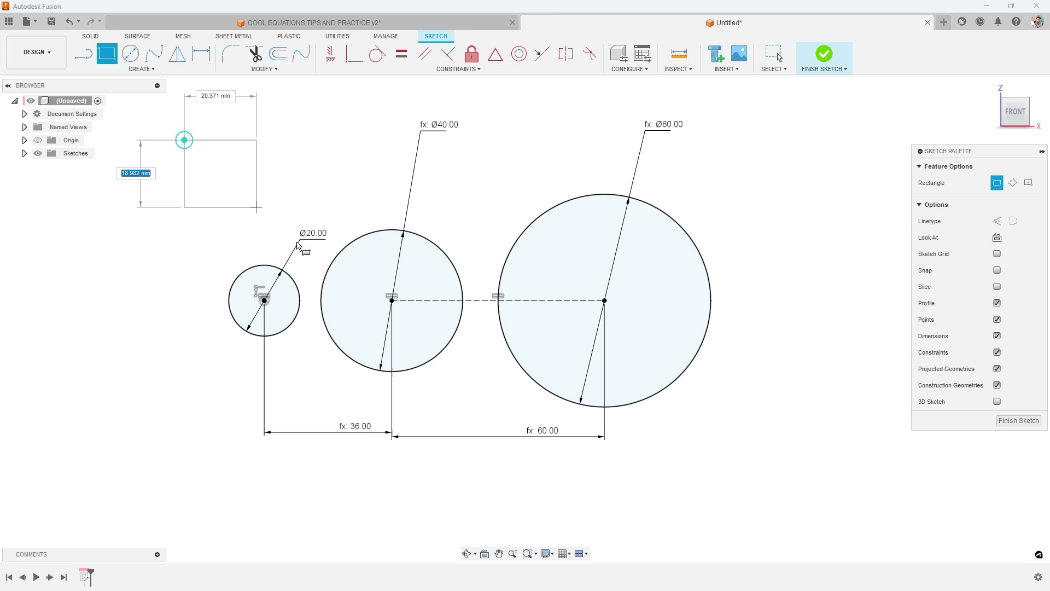
left_click(769, 515)
key("Escape")
left_click(877, 348)
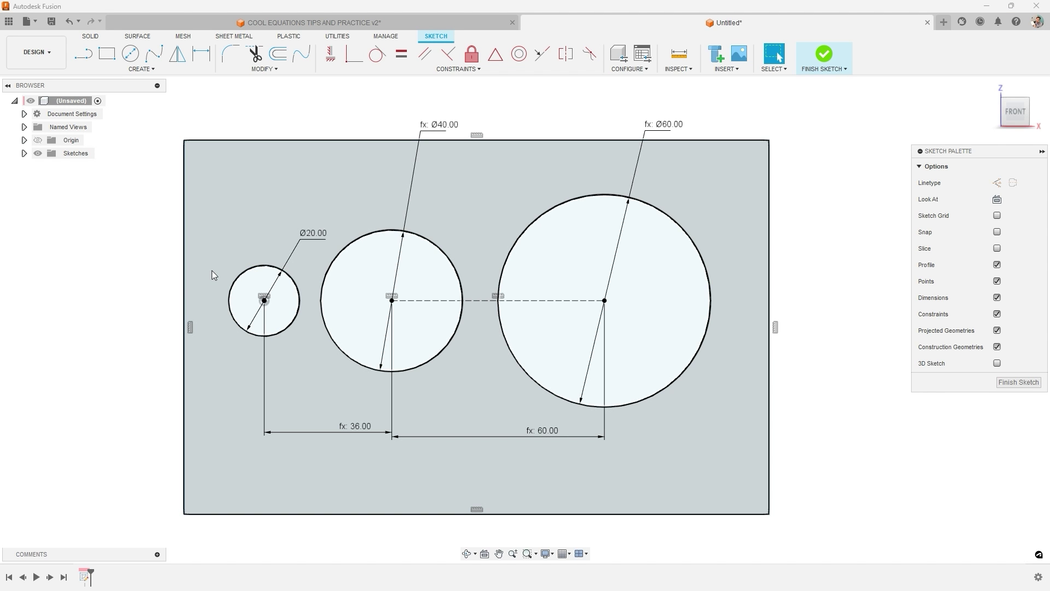
- Dimension the left edge tangent to the small circle with a d1 margin
left_click(186, 295)
key("d")
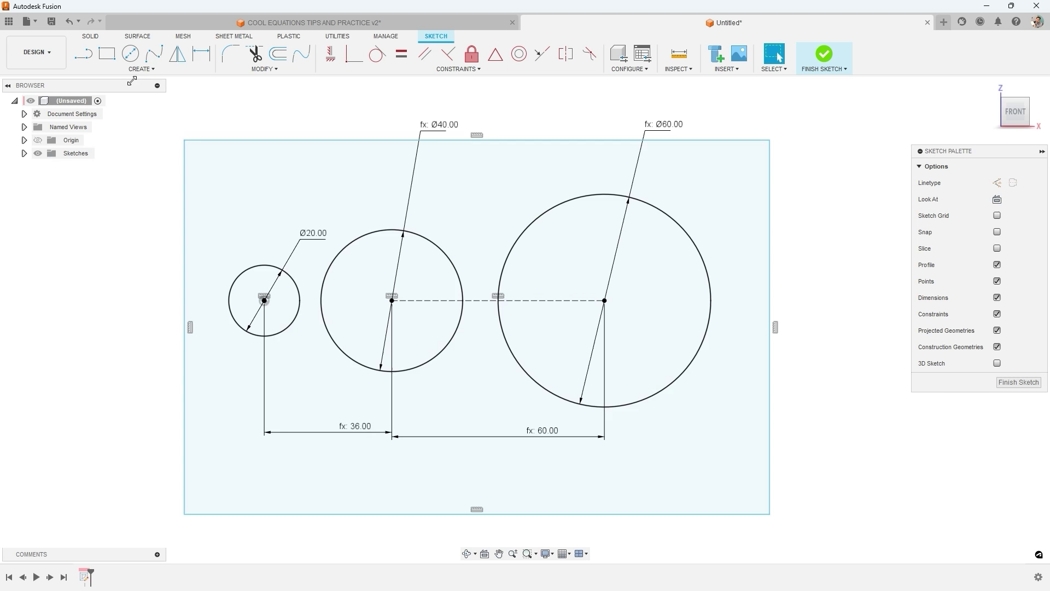
left_click(189, 300)
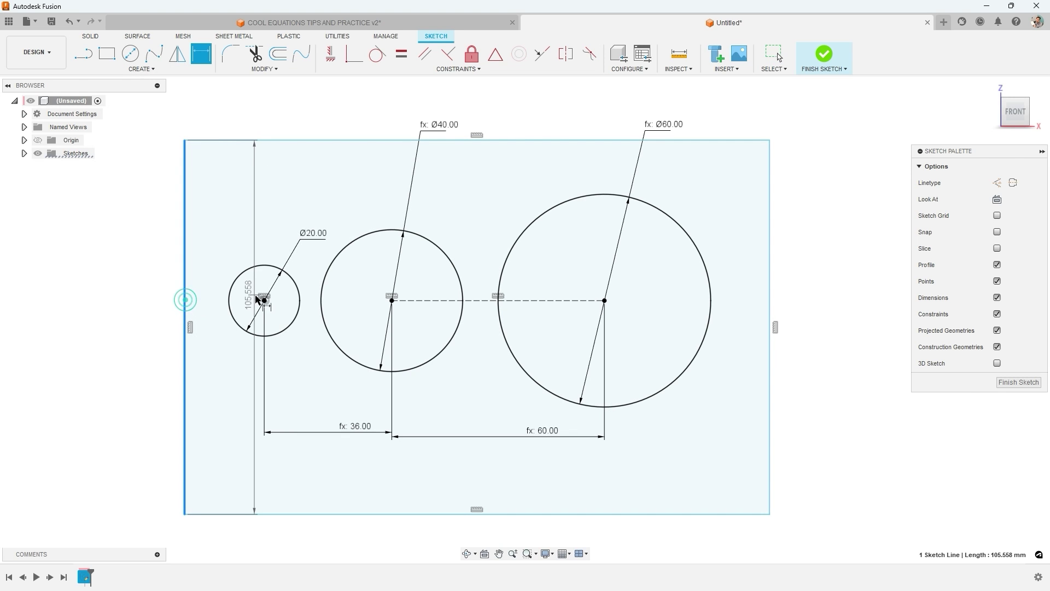
left_click(264, 300)
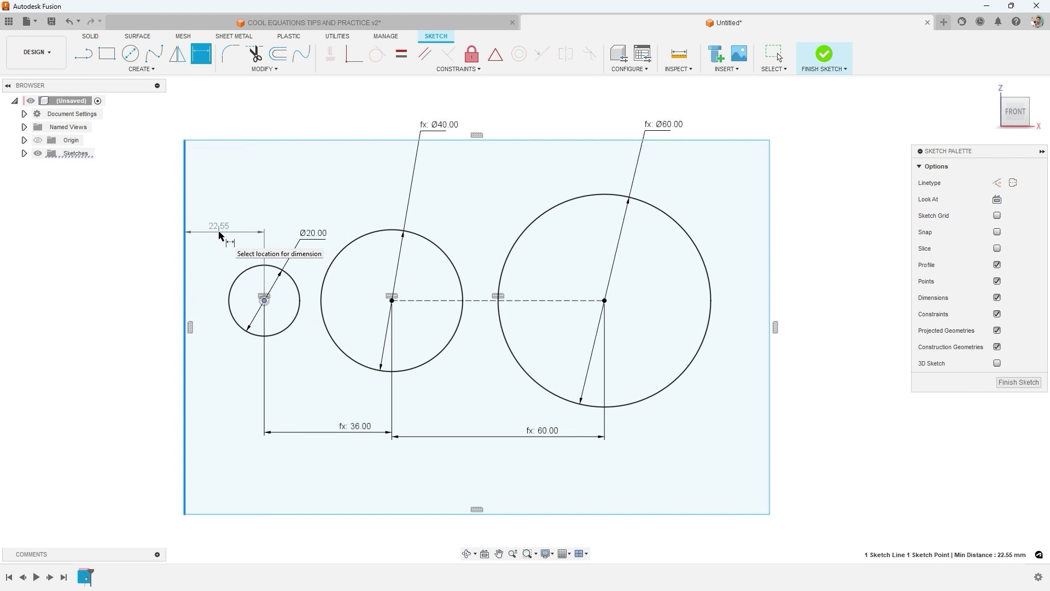
key("Escape")
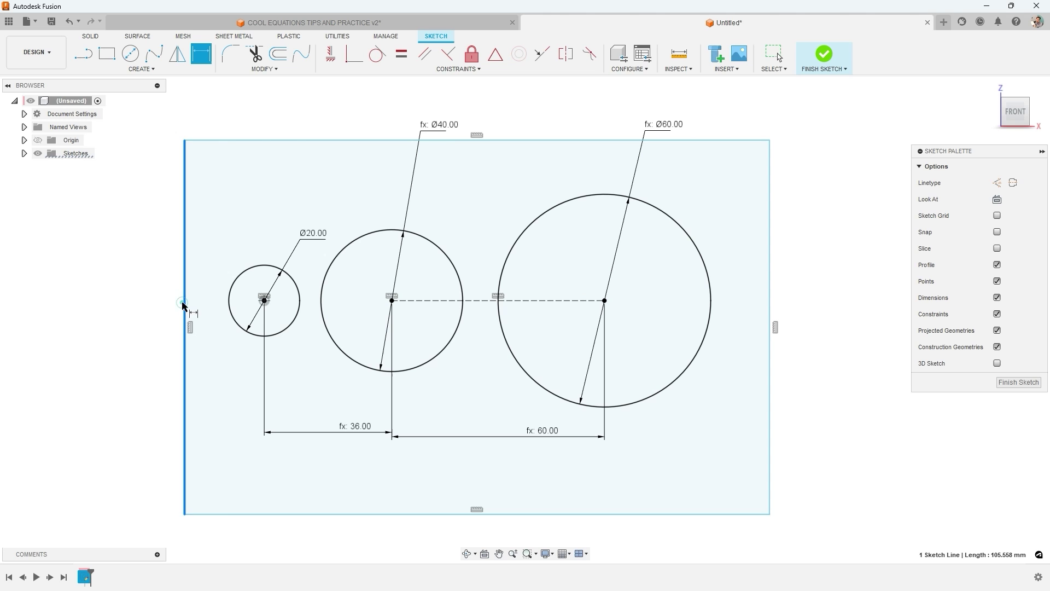
left_click(186, 304)
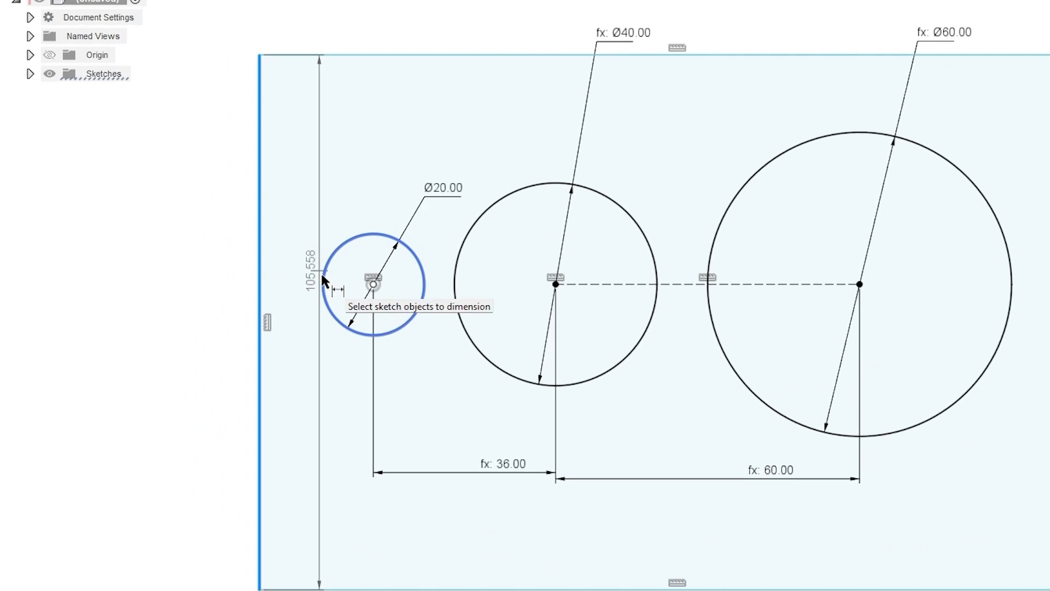
right_click(323, 280)
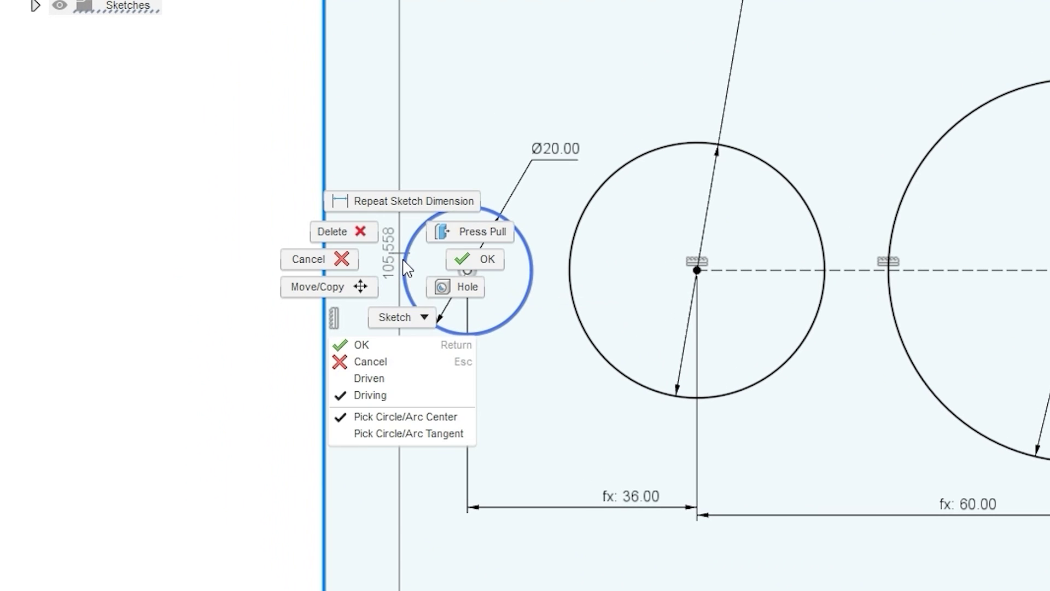
left_click(411, 434)
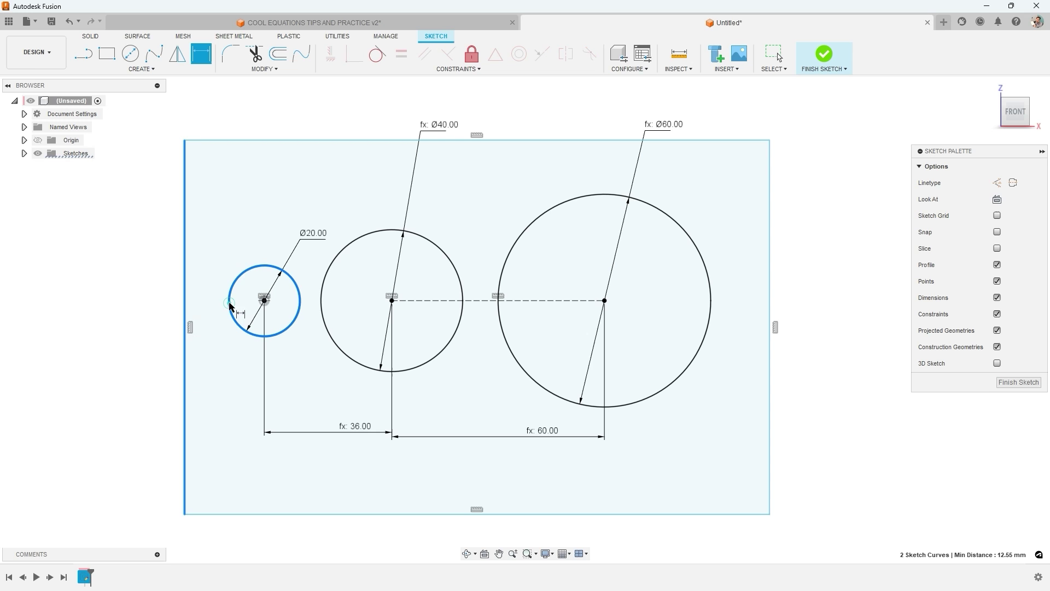
left_click(215, 254)
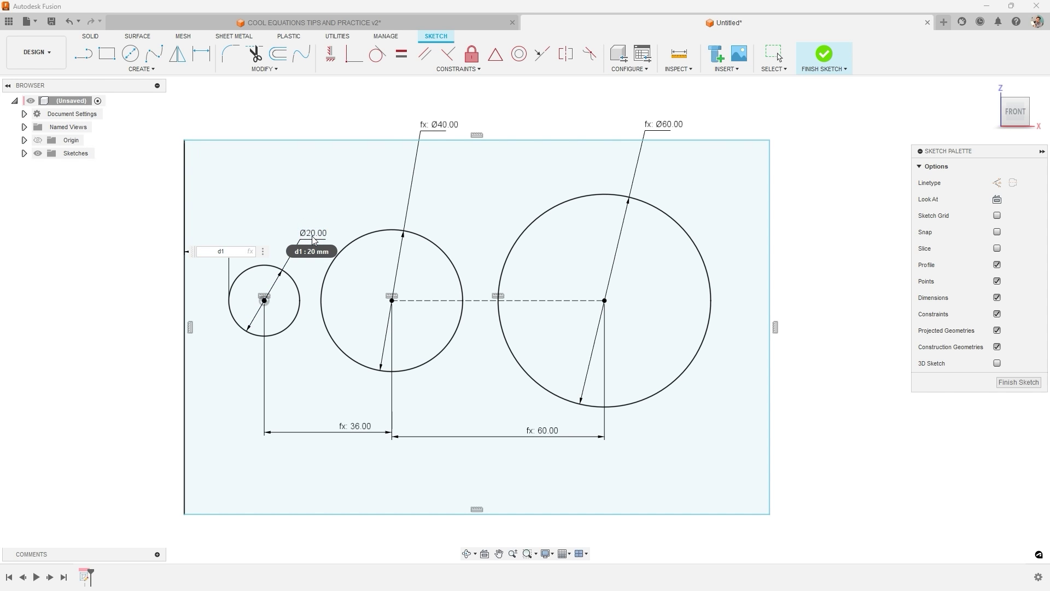
key("Return")
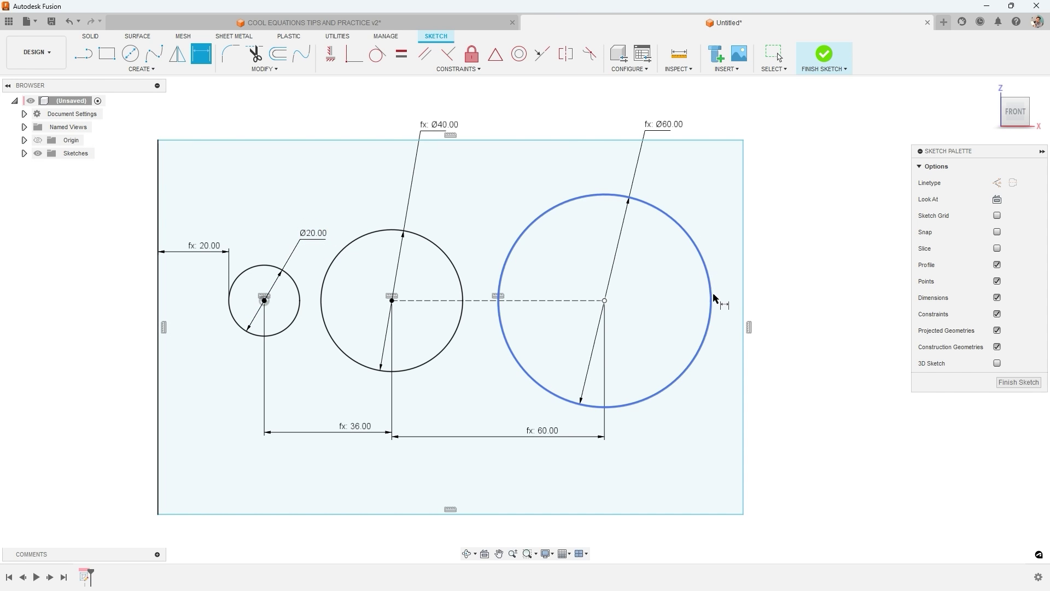
- Dimension the right edge tangent to the large circle with a d1 margin
left_click(743, 306)
right_click(713, 302)
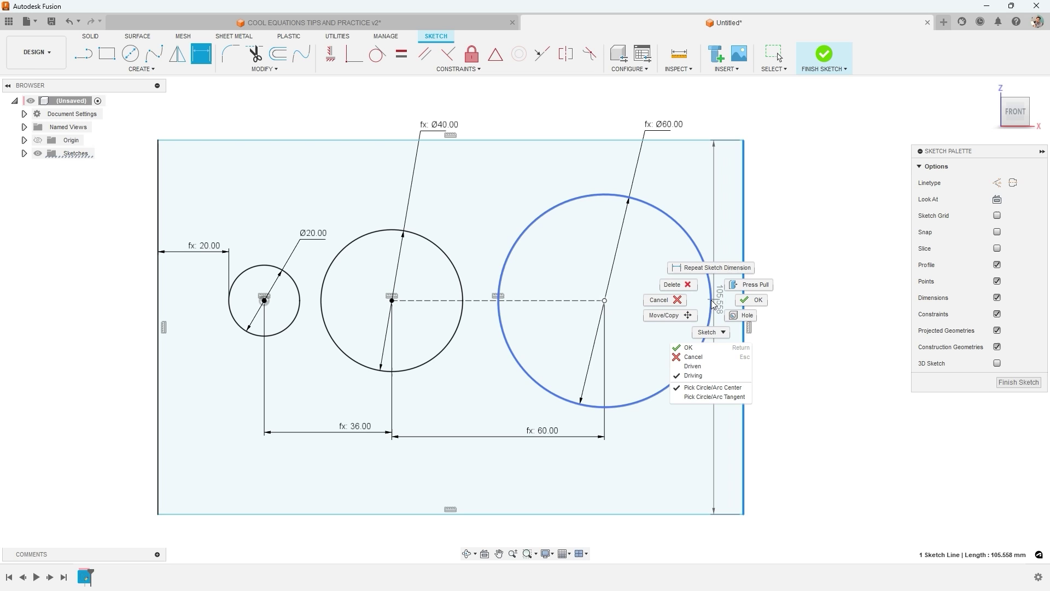
left_click(718, 397)
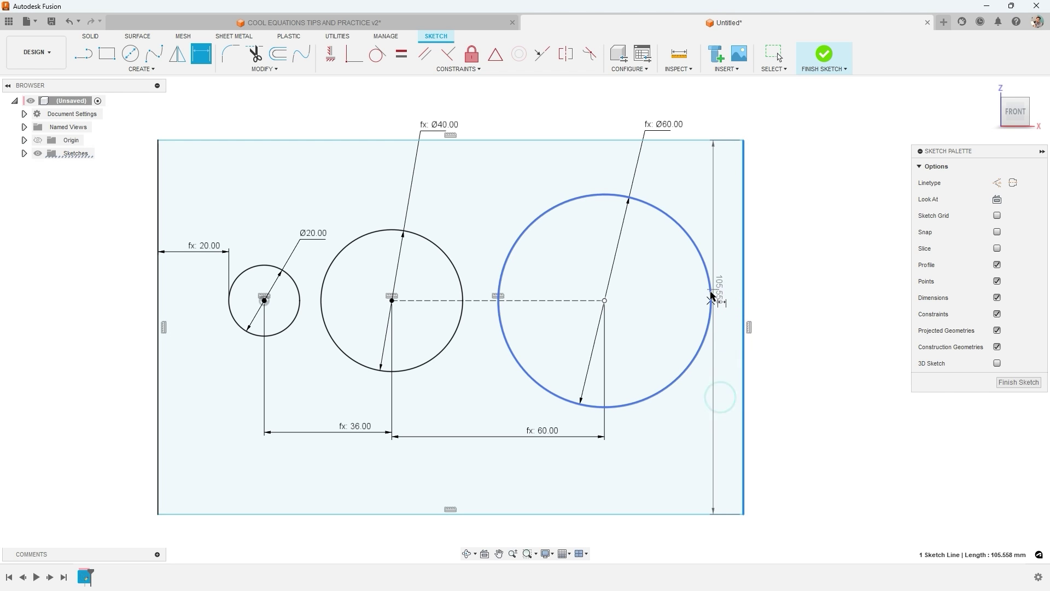
left_click(709, 299)
left_click(725, 255)
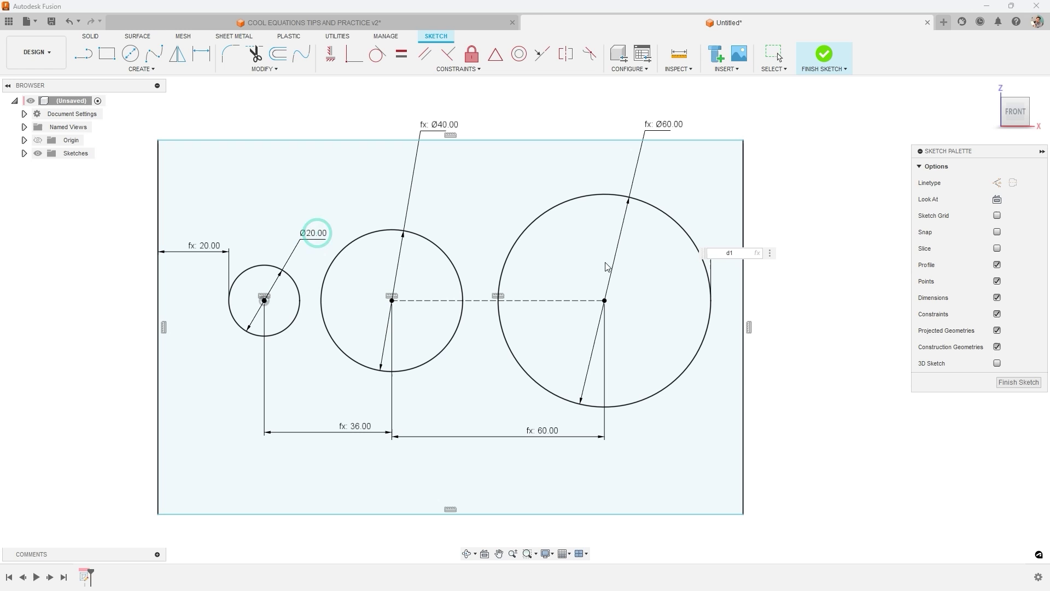
type("d1")
key("Return")
- Set the rectangle's height to d3*1.25 (75 mm)
left_click(783, 217)
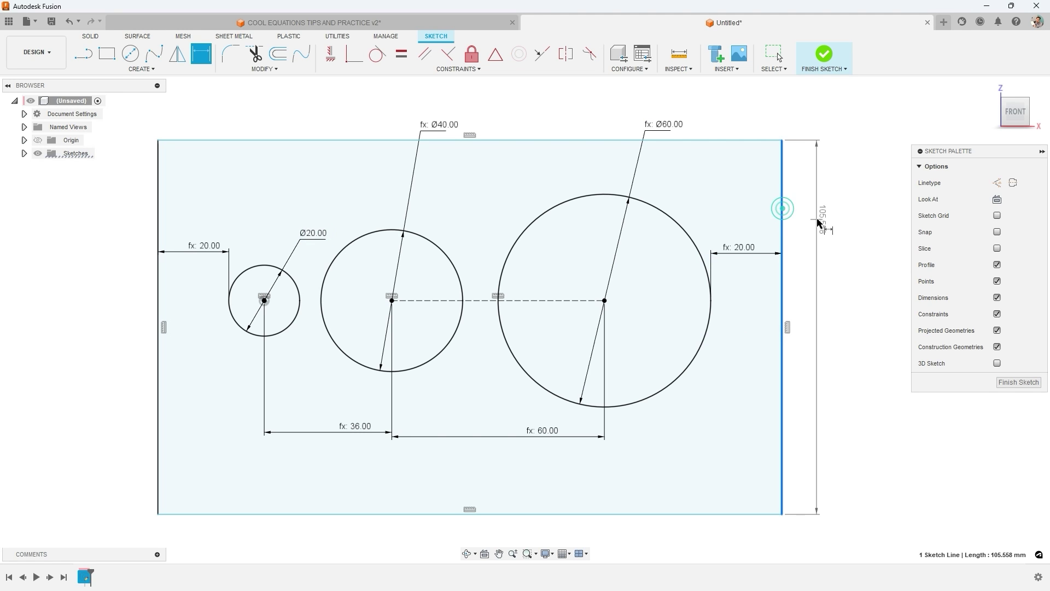
left_click(824, 224)
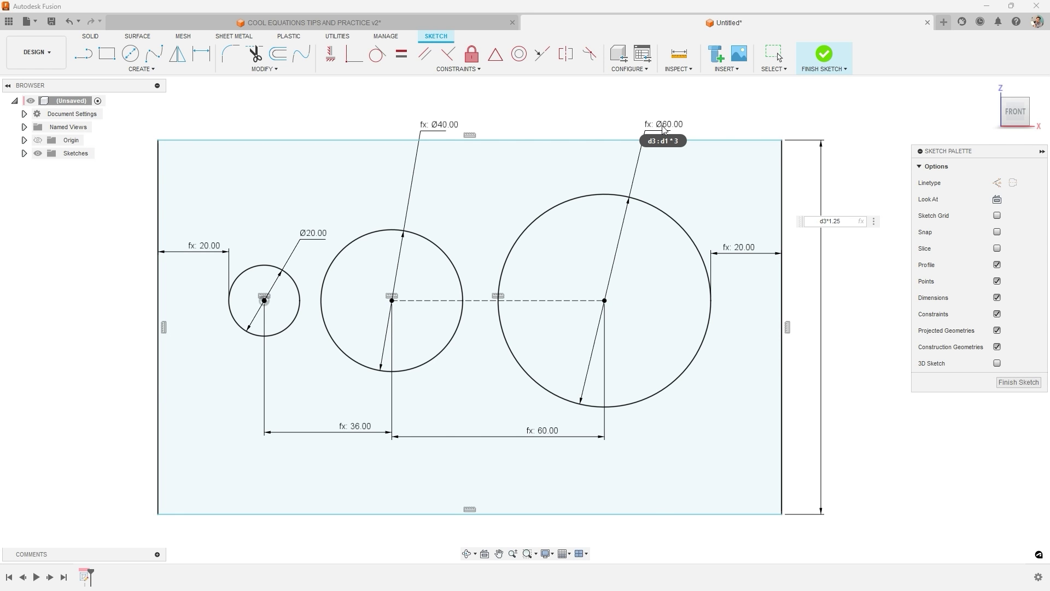
type("d3*1.25")
key("Return")
key("Escape")
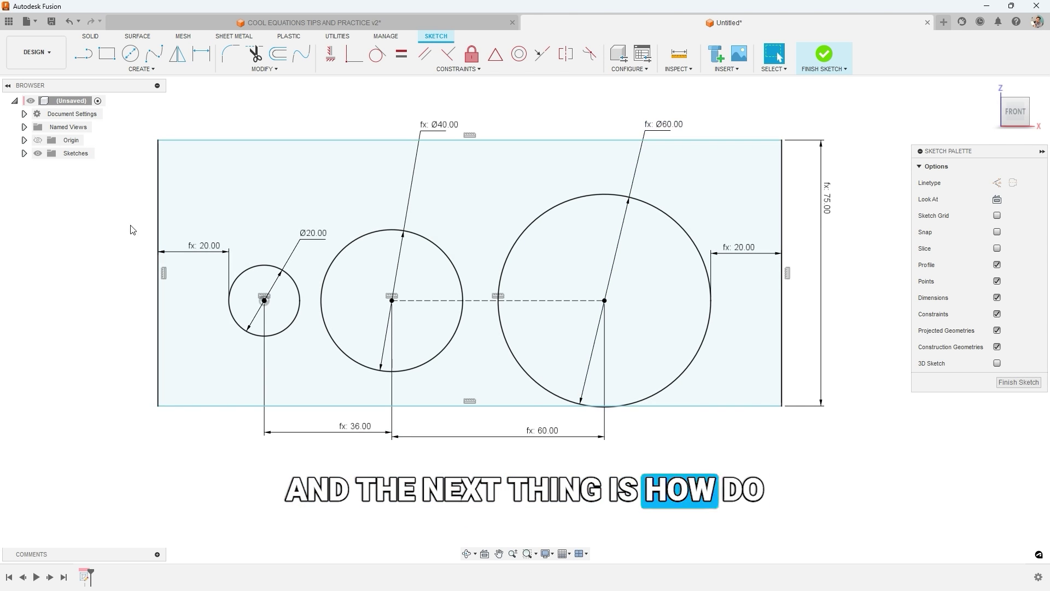
- Draw a line from the small circle's centre to the rectangle's left edge
left_click_drag(156, 141, 236, 140)
left_click(236, 121)
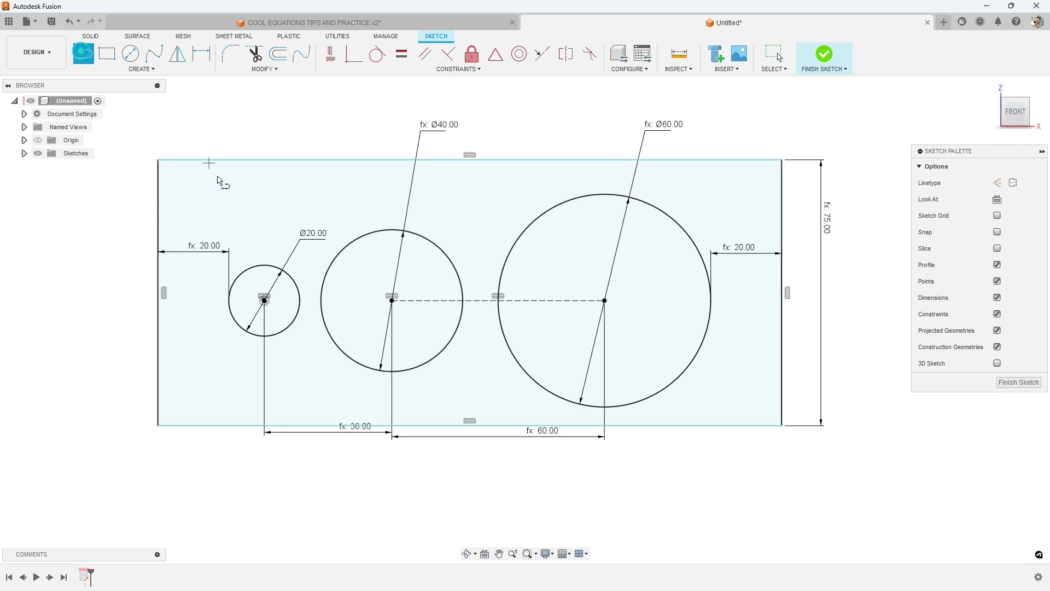
left_click(264, 301)
left_click(159, 300)
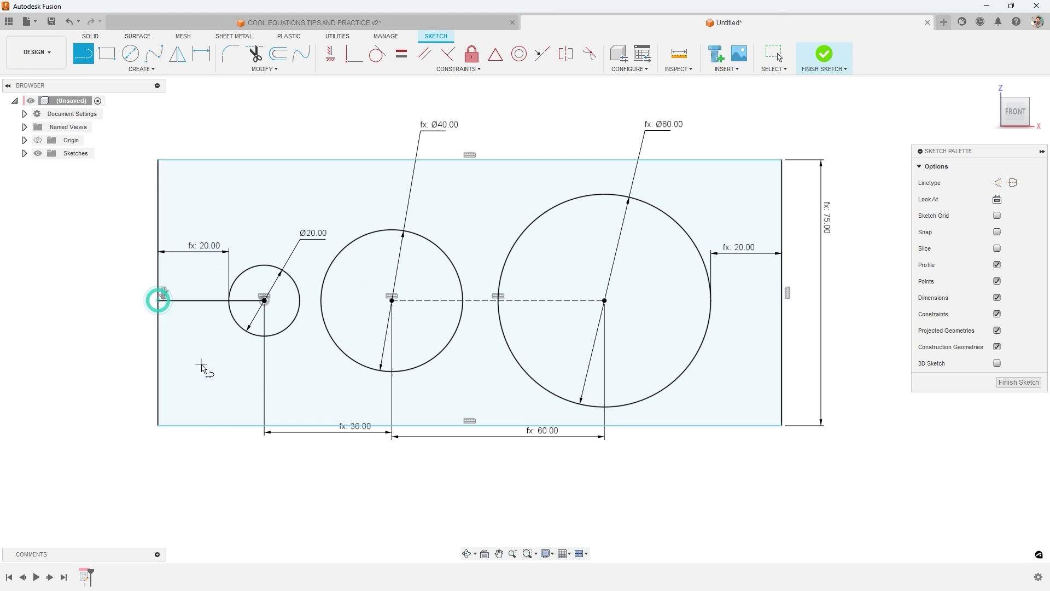
left_click(245, 469)
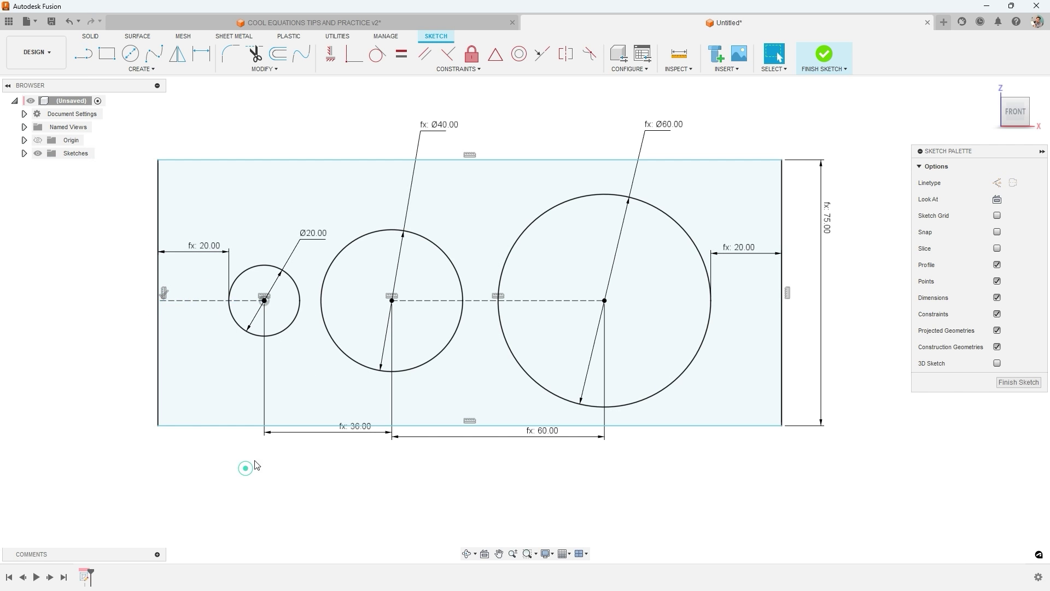
- Constrain the line's endpoint to the left edge's midpoint, centring the plate vertically
left_click_drag(780, 163, 782, 153)
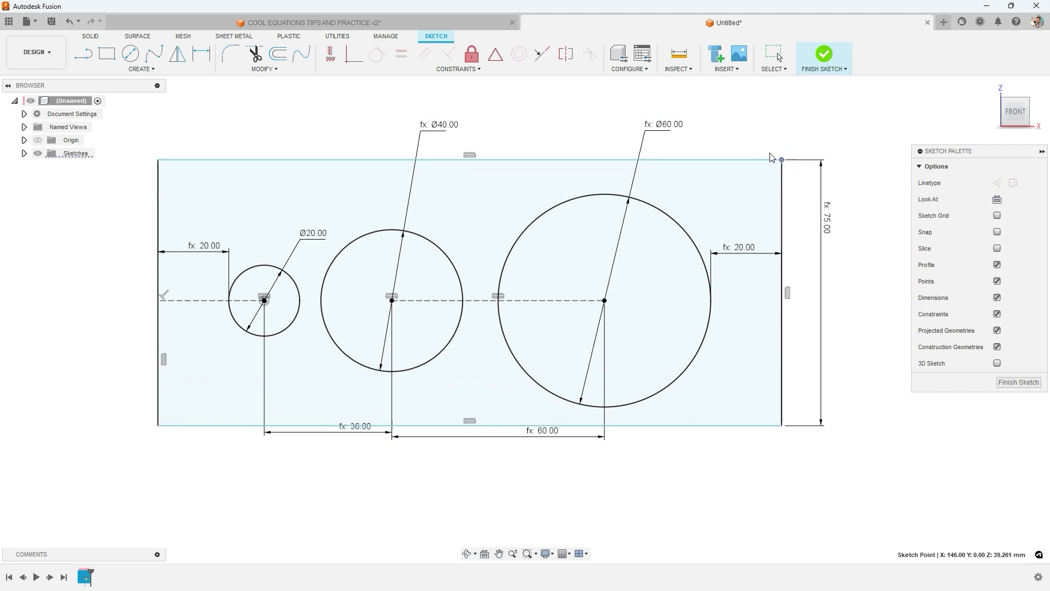
left_click(158, 299)
left_click(158, 274)
right_click(158, 277)
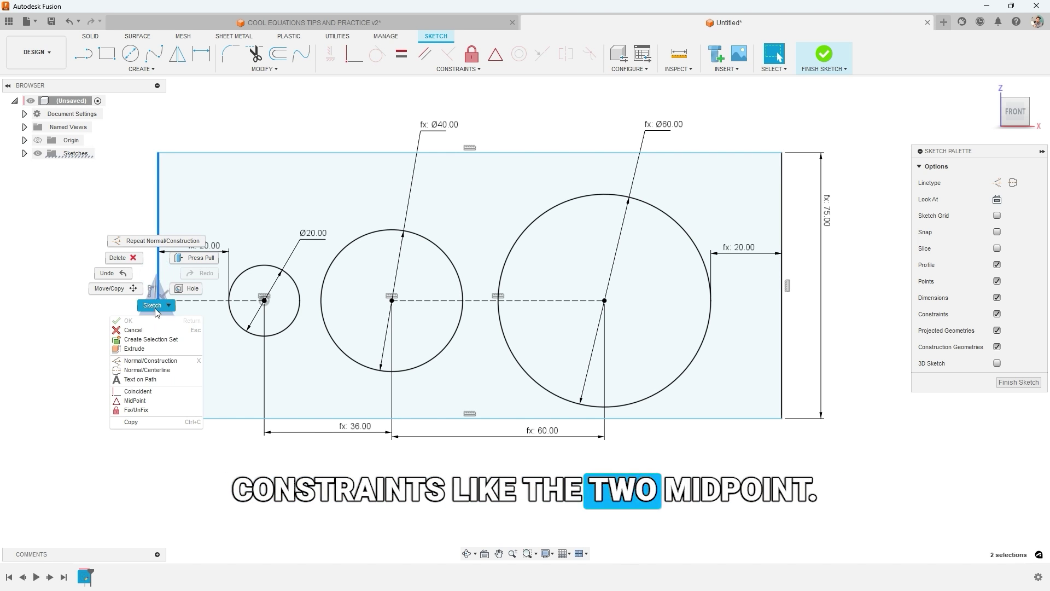
left_click(159, 402)
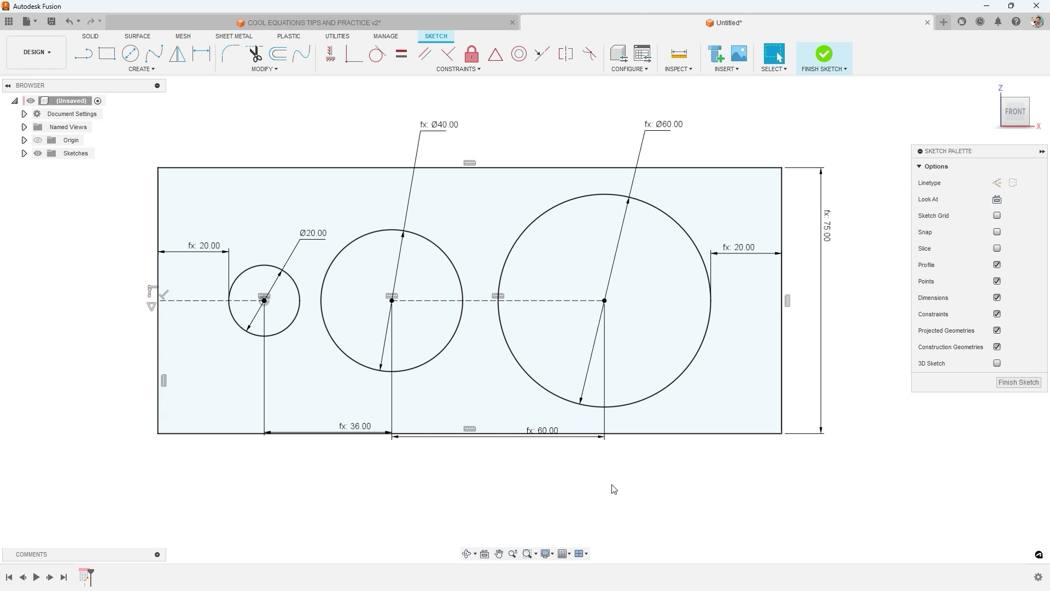
mouse_move(621, 529)
middle_mouse_down("shift")
mouse_move(630, 514)
mouse_move(604, 493)
middle_mouse_up("shift")
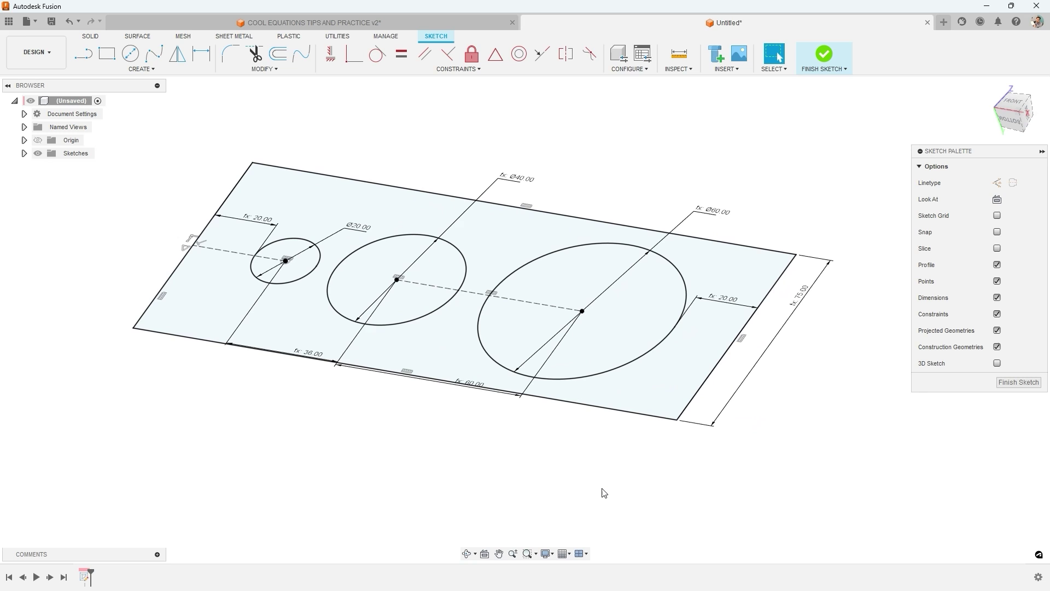
- Extrude the plate and three circle profiles 10 mm into a solid, then show Sketch1
key("e")
left_click(445, 359)
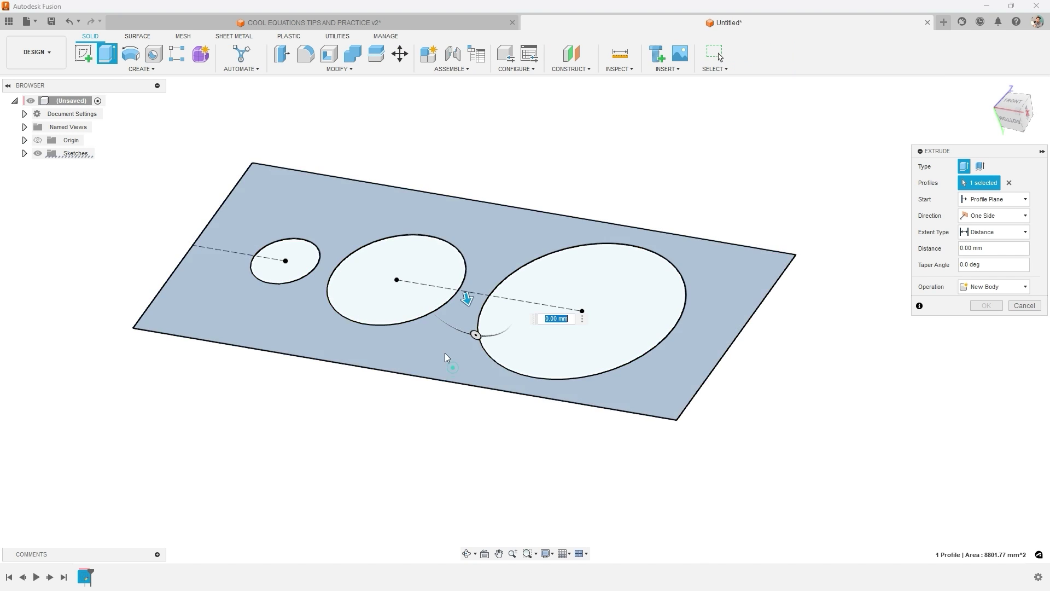
left_click(361, 306)
left_click(286, 267)
left_click(597, 314)
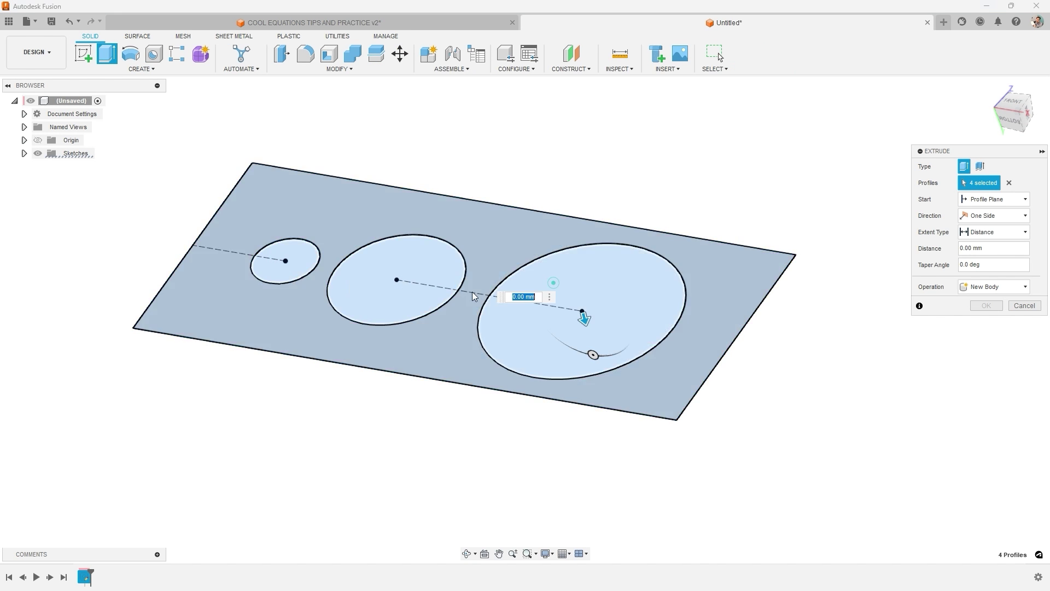
left_click_drag(582, 322, 585, 350)
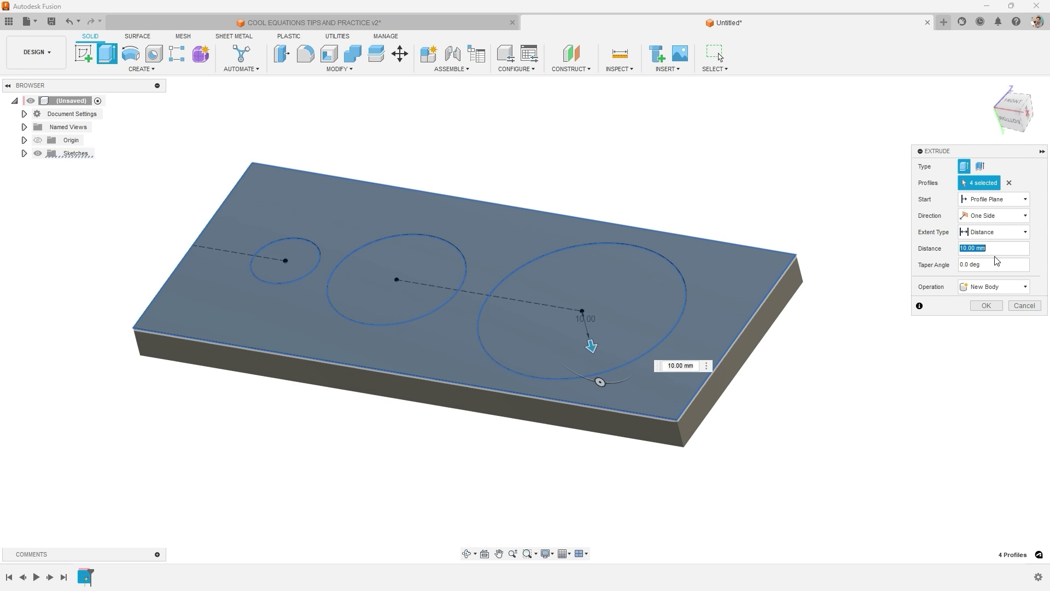
key("Return")
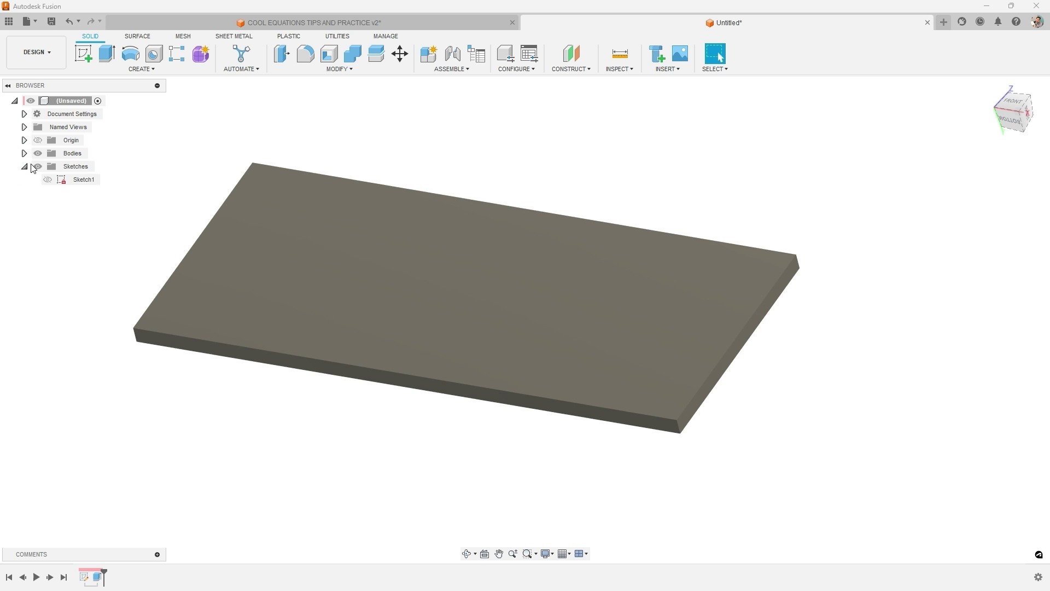
left_click(48, 179)
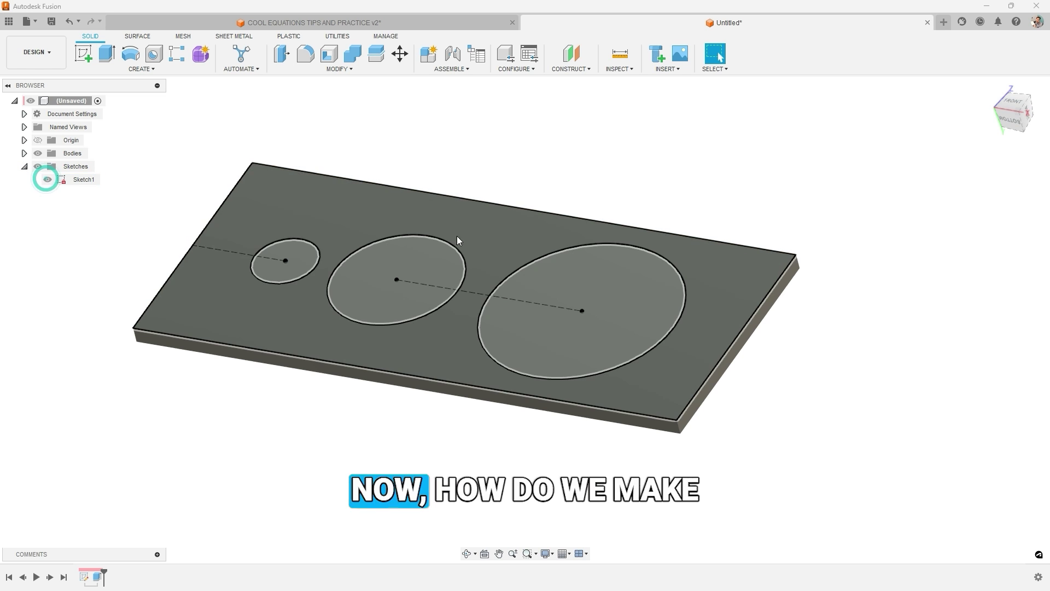
middle_click_drag(438, 416, 436, 445, "shift")
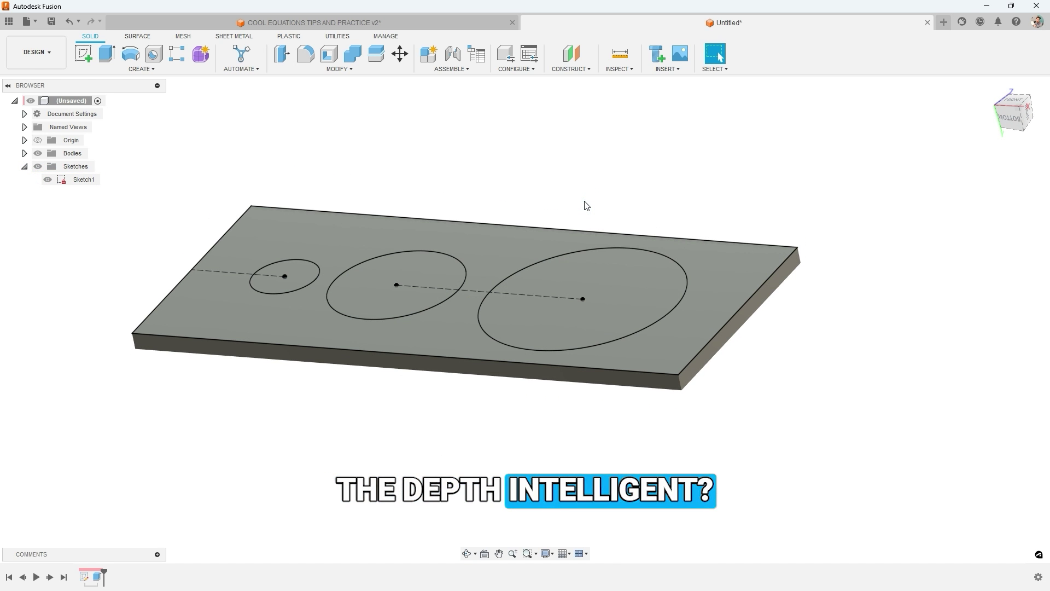
key("e")
left_click(284, 278)
left_click(397, 296)
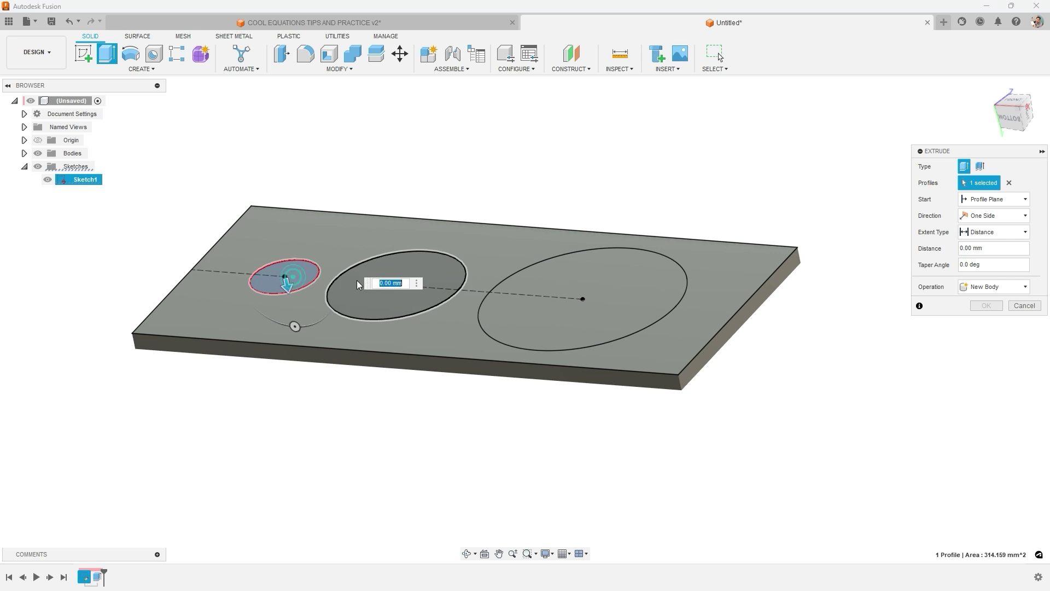
left_click(561, 284)
left_click(599, 279)
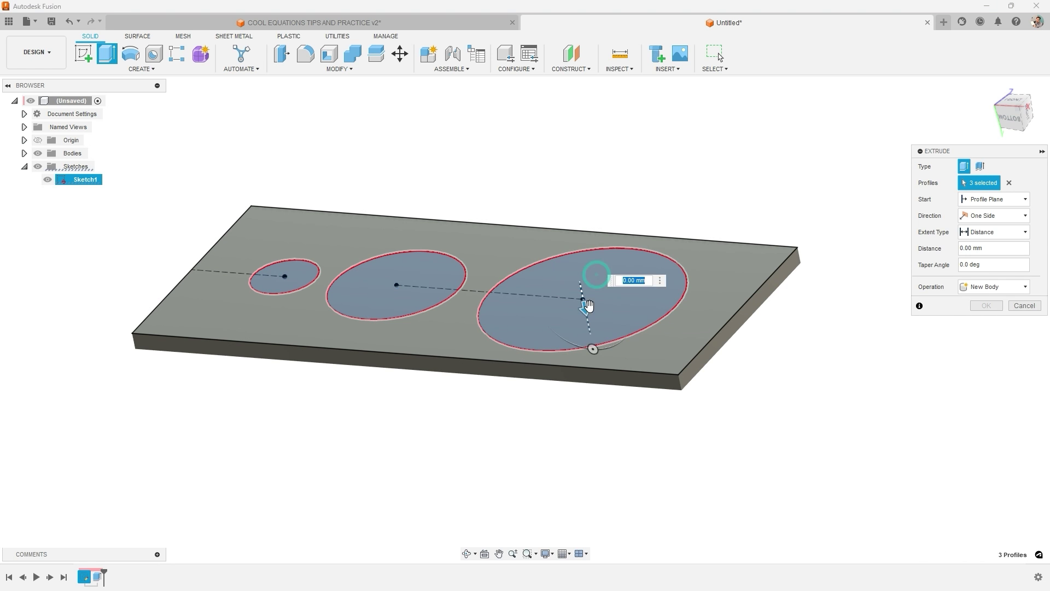
left_click_drag(585, 298, 530, 170)
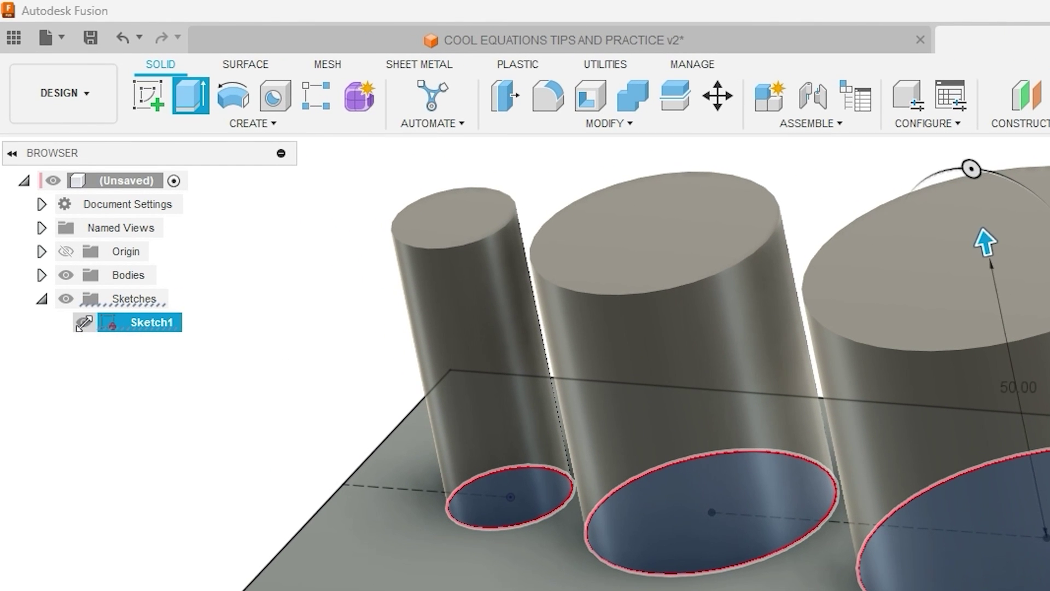
left_click(83, 322)
left_click(84, 322)
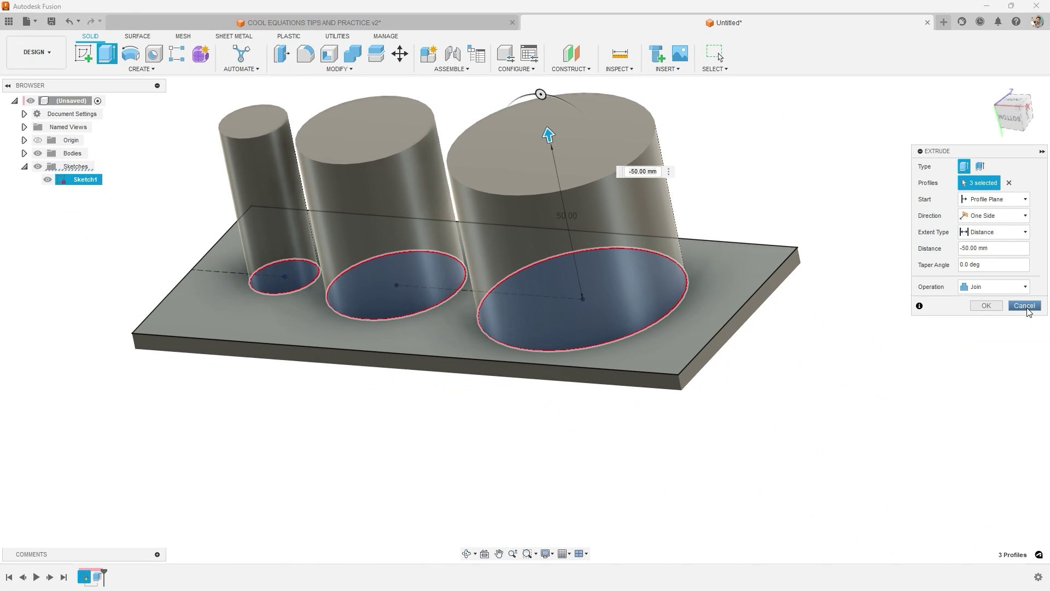
left_click(1029, 308)
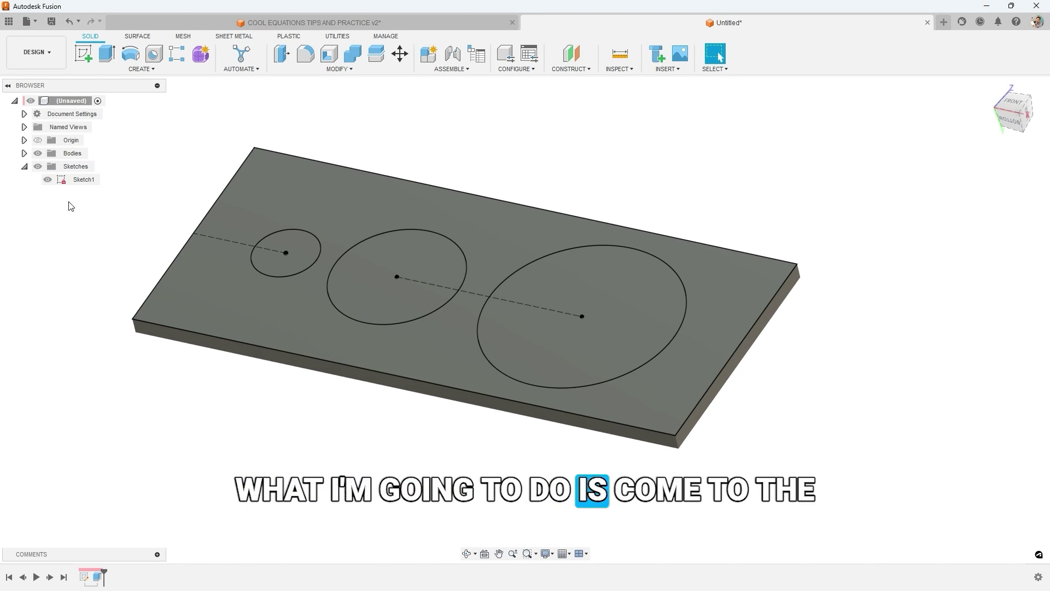
- Show Sketch1's dimensions and select the three circles as extrusion profiles
right_click(71, 177)
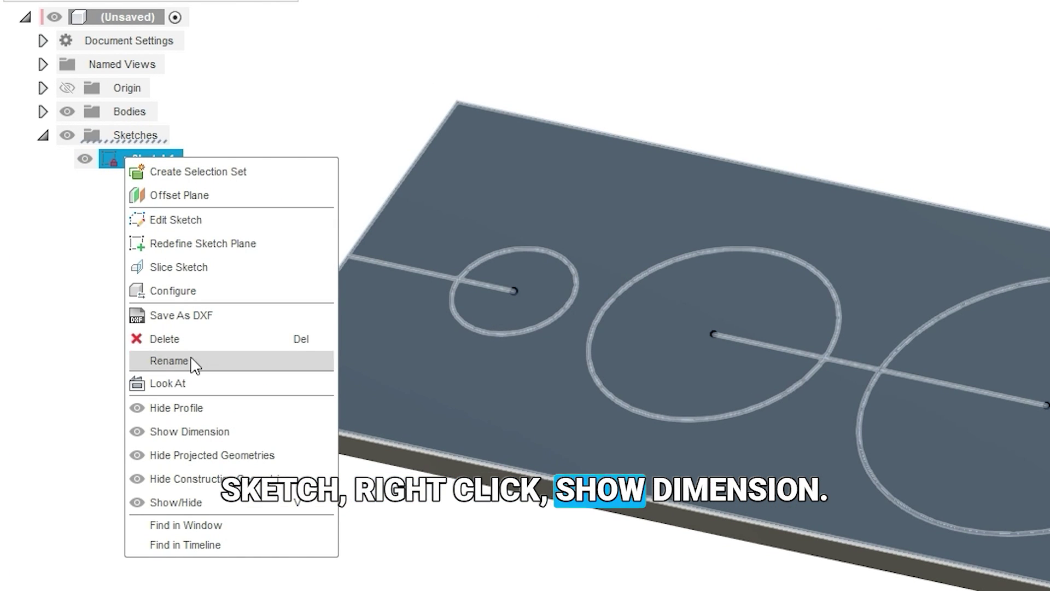
left_click(192, 432)
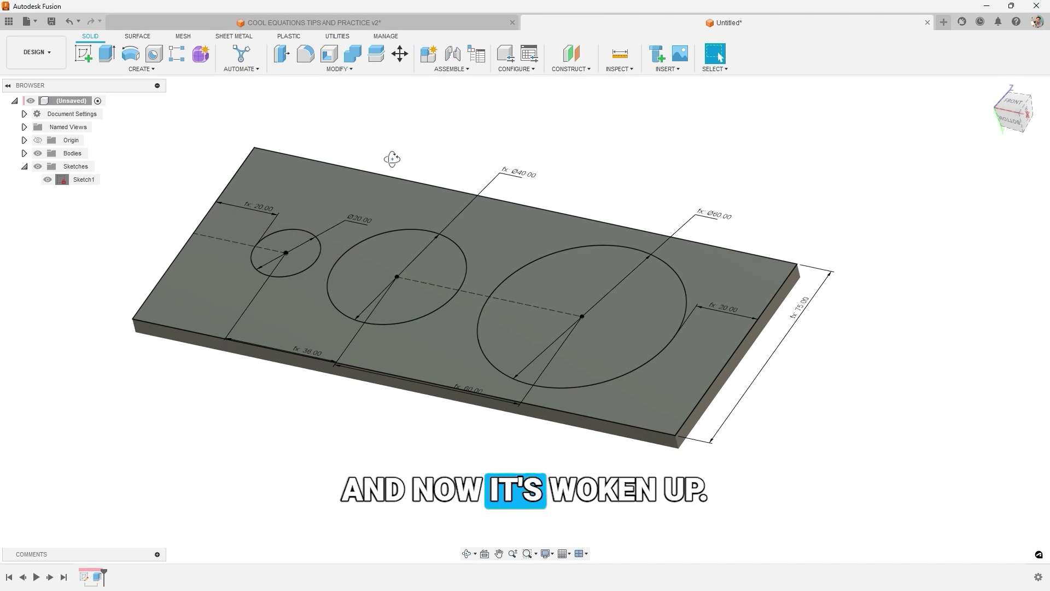
key("e")
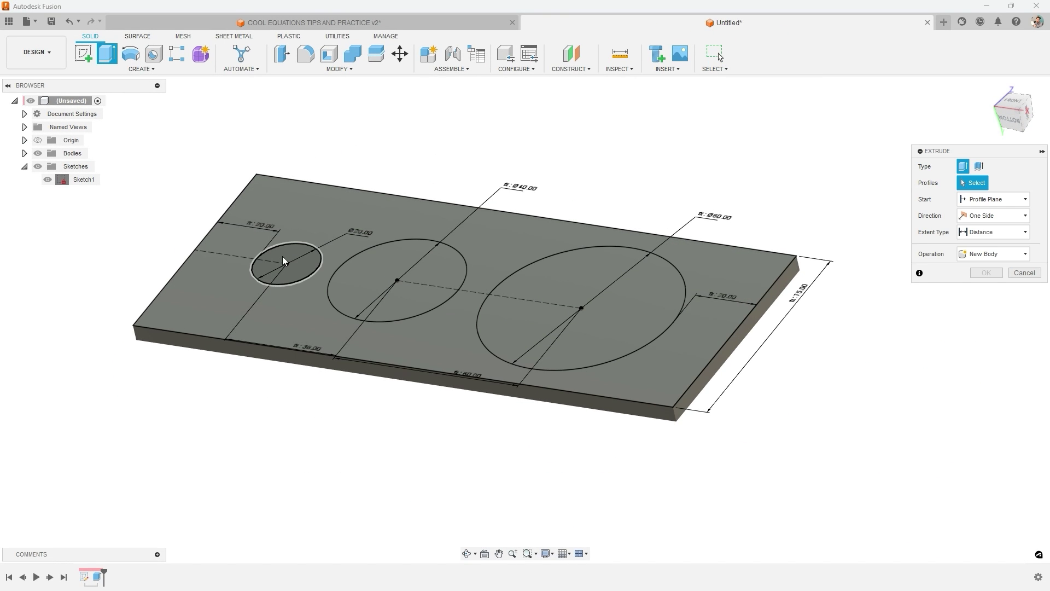
left_click(283, 260)
left_click(422, 284)
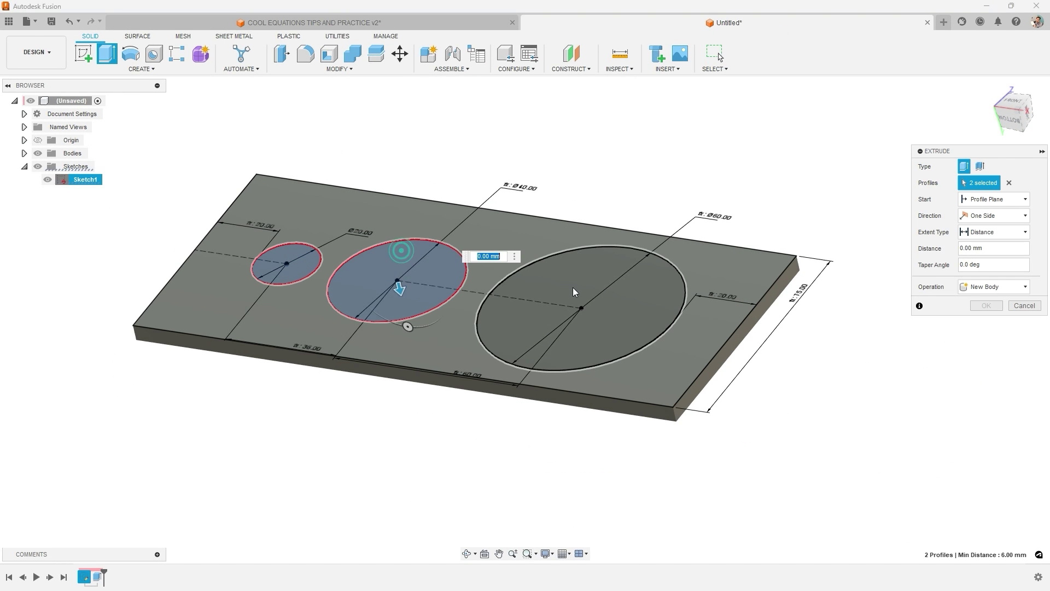
left_click(586, 291)
- Extrude the three circles as cylinders with distance d1*-1.25, joined to the plate
left_click_drag(588, 291, 539, 131)
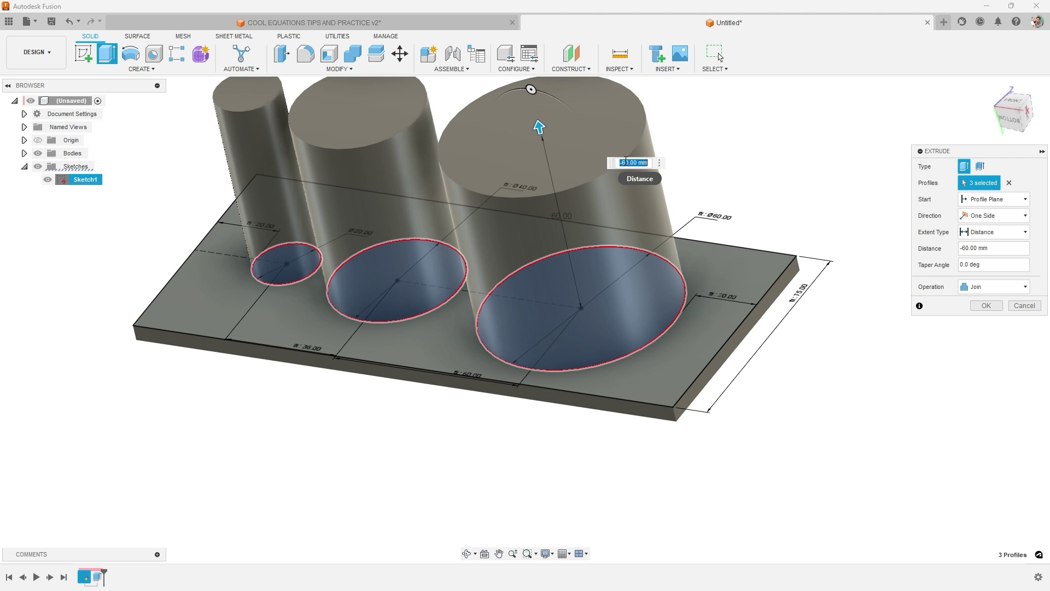
middle_click_drag(368, 242, 390, 278, "shift")
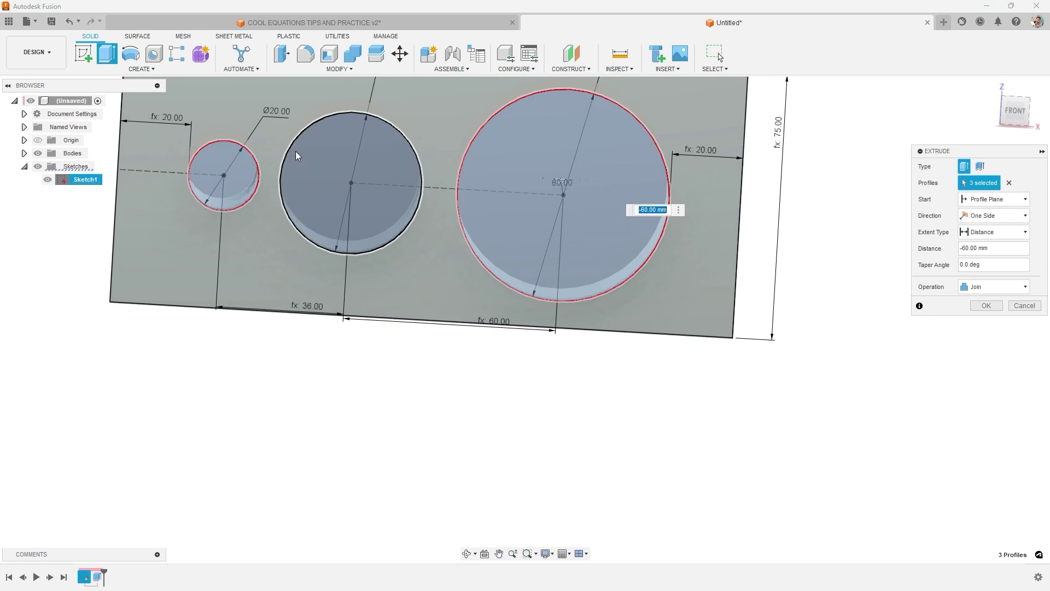
type("d1")
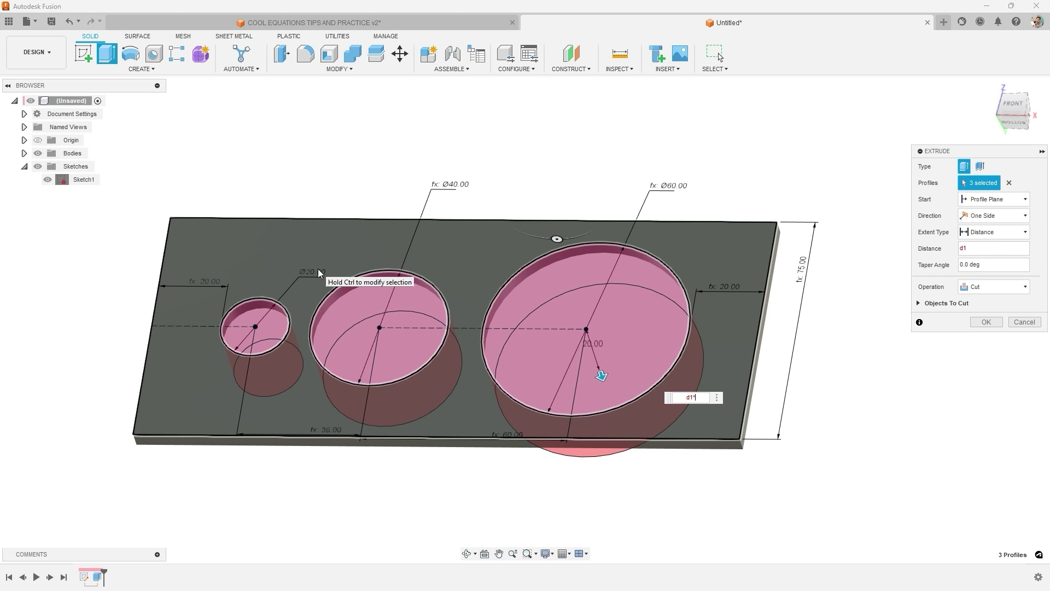
type("*-1.25")
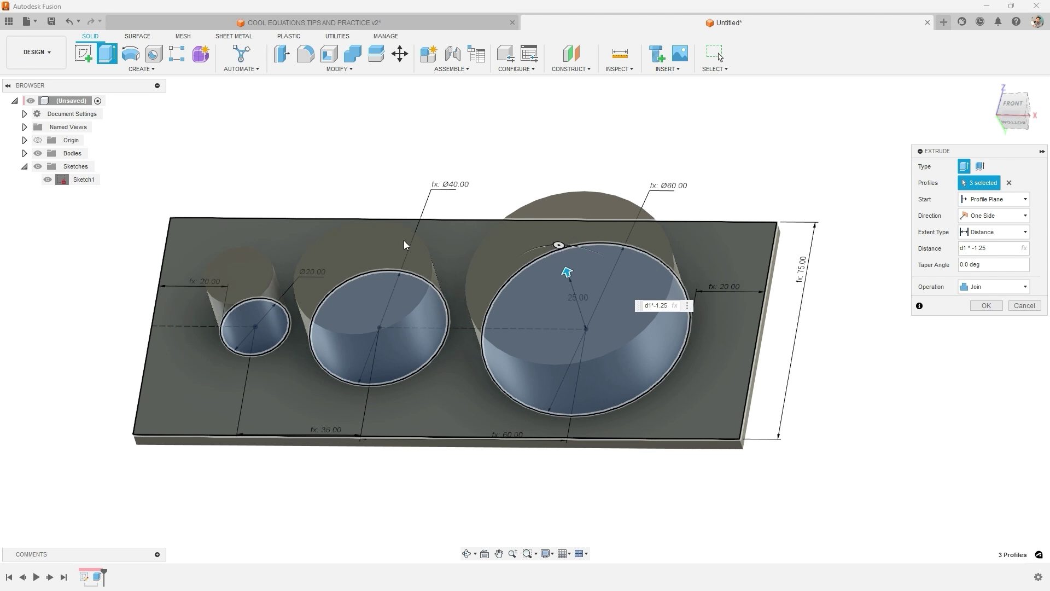
middle_click_drag(404, 241, 458, 233, "shift")
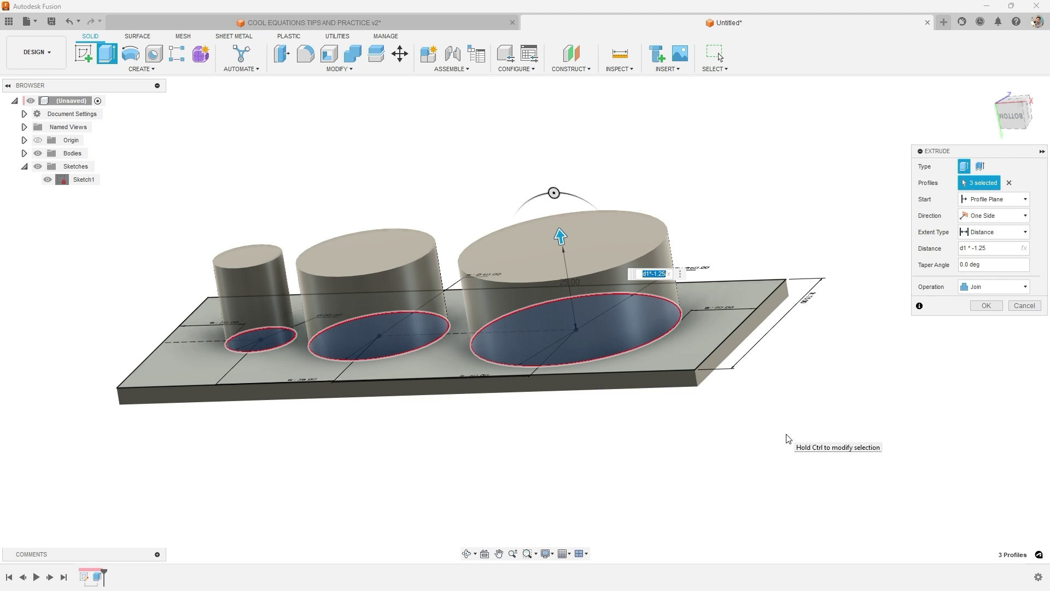
- Confirm the d1*-1.25 cylinder extrusion
left_click(985, 306)
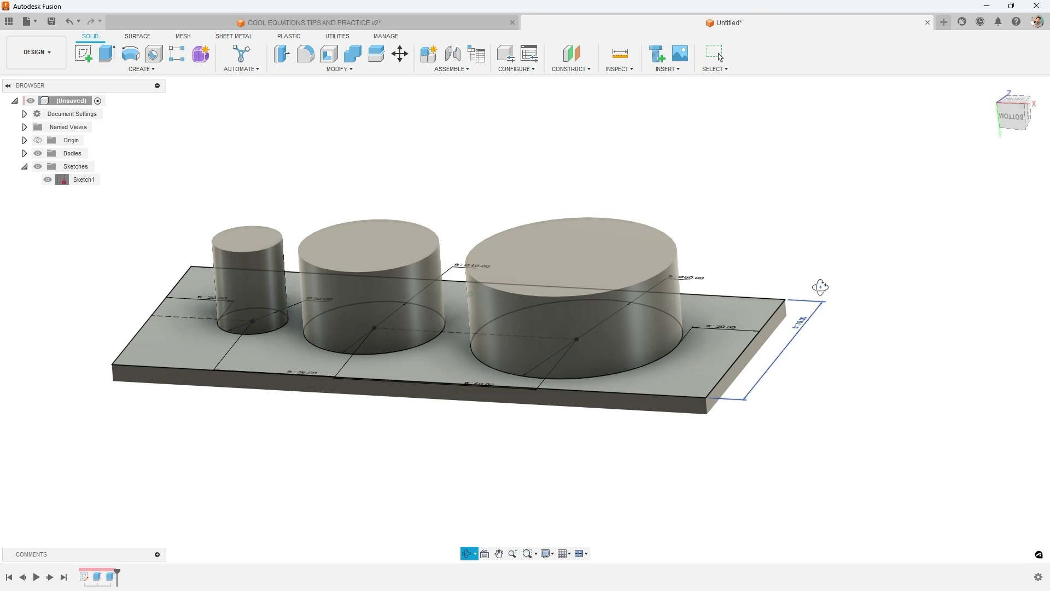
middle_click_drag(421, 186, 419, 230, "shift")
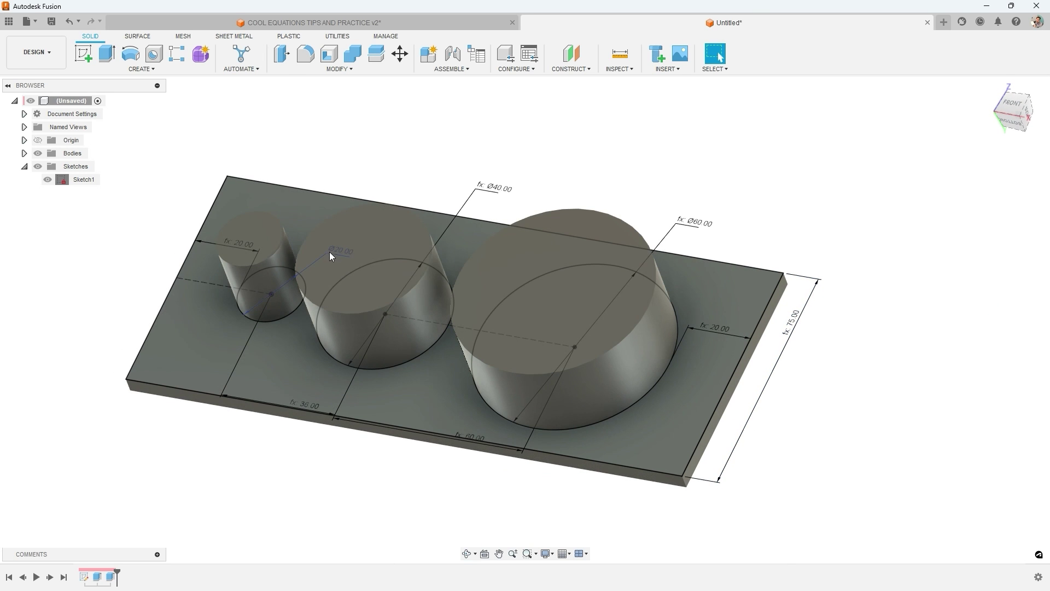
middle_click_drag(329, 252, 348, 280, "shift")
- Change the small circle's Ø20 diameter to 50 and inspect the enlarged model from below
double_click(313, 217)
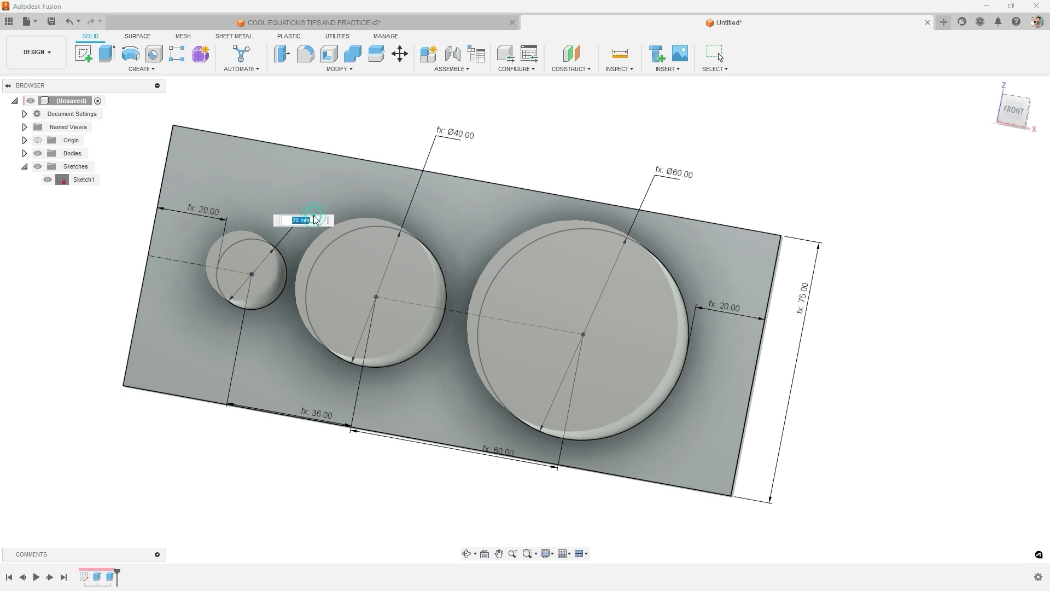
key("Return")
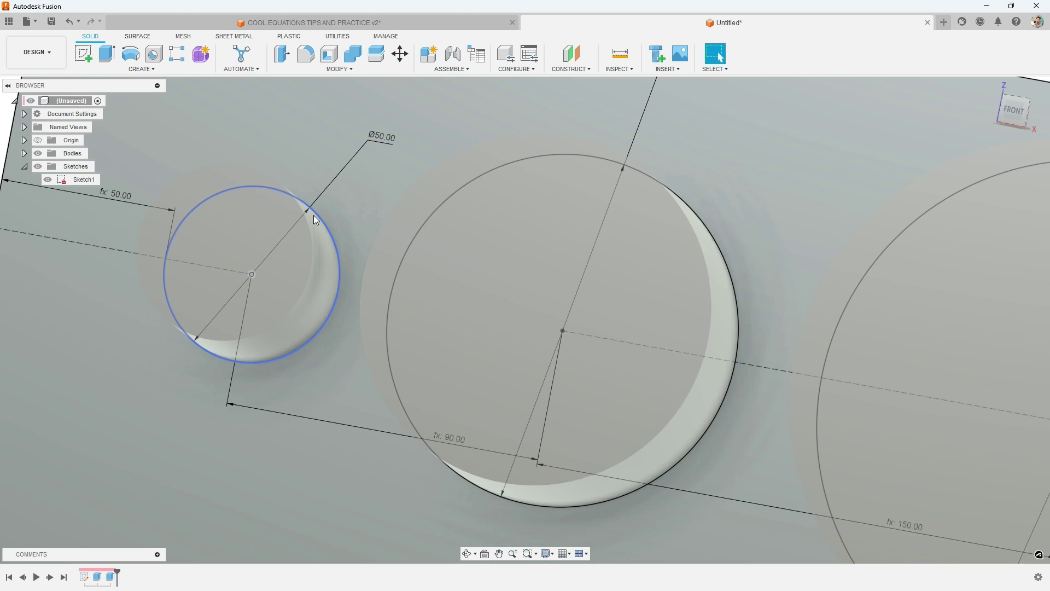
scroll(313, 215, "down", 3)
middle_click_drag(314, 215, 300, 280, "shift")
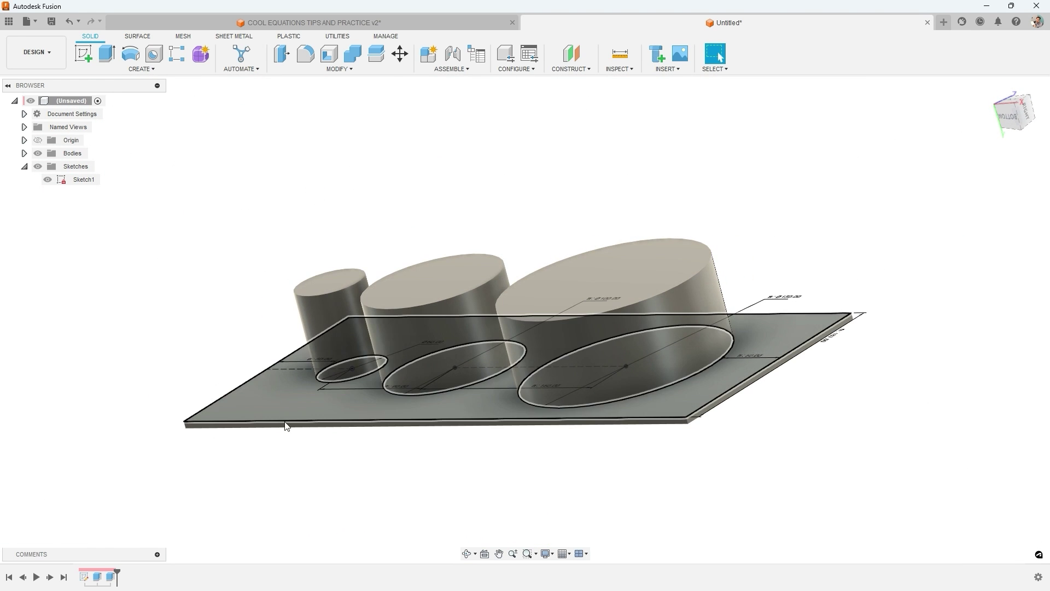
scroll(289, 425, "up", 3)
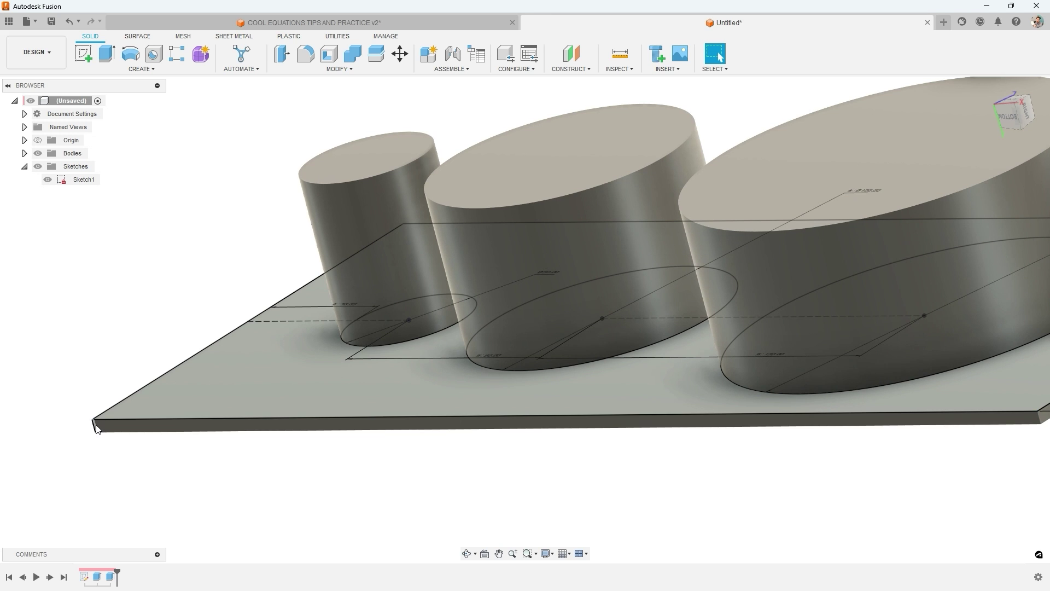
scroll(597, 362, "down", 3)
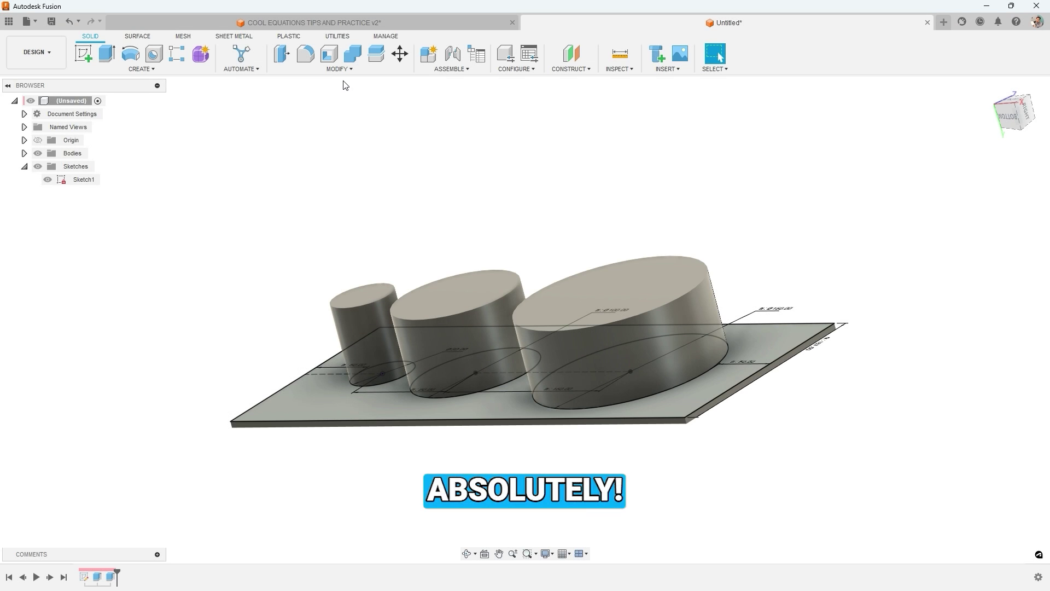
left_click(343, 70)
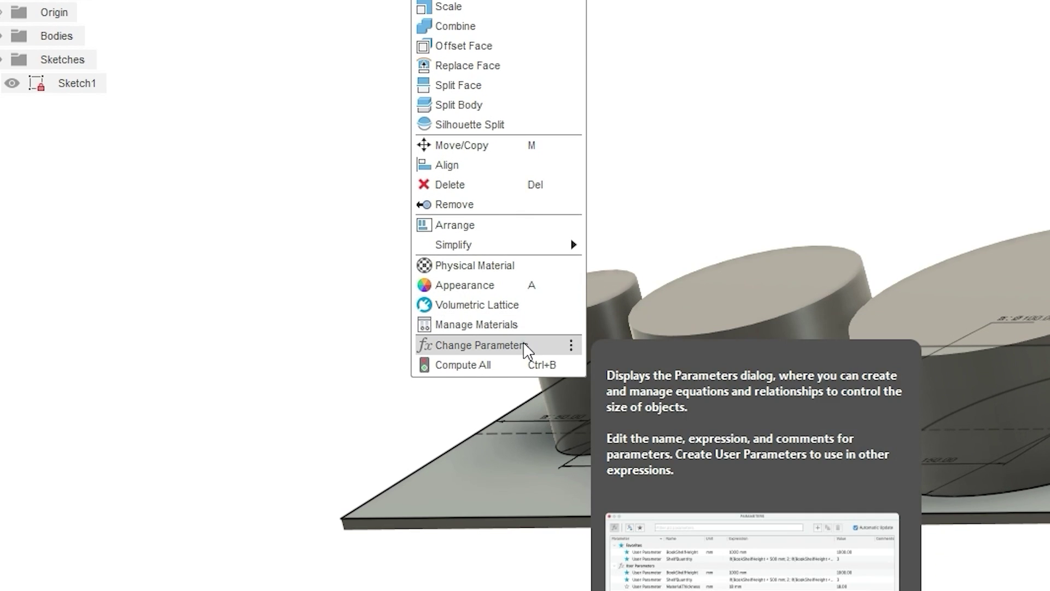
left_click(524, 347)
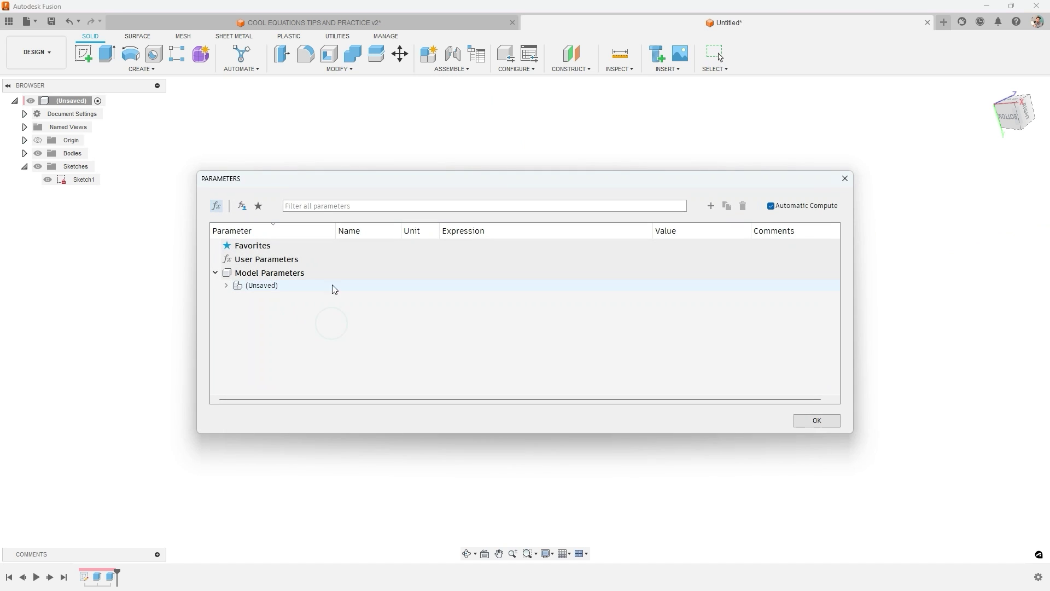
left_click(226, 285)
left_click(238, 297)
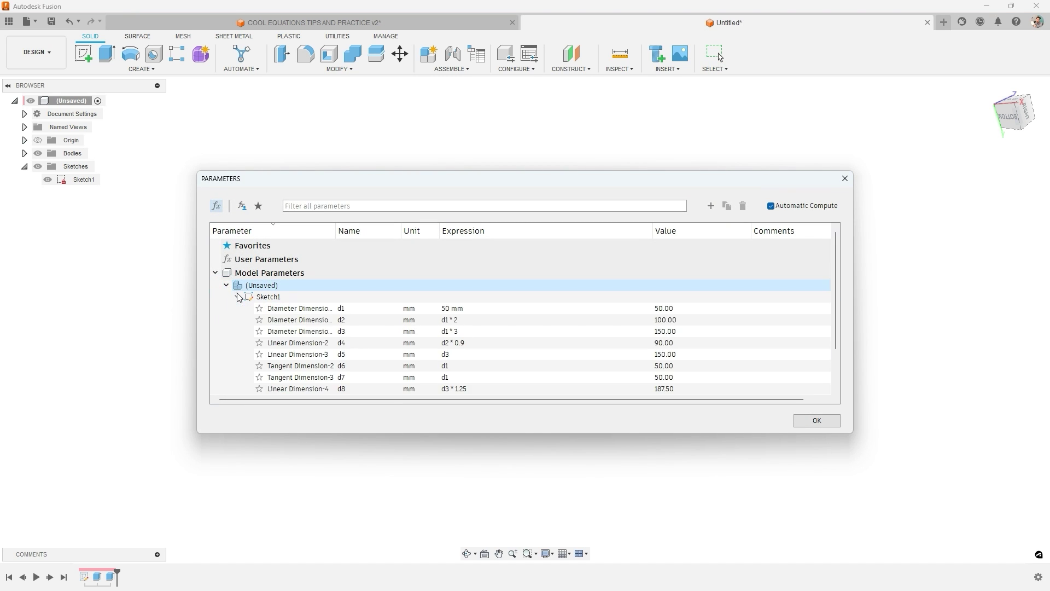
scroll(235, 292, "down", 3)
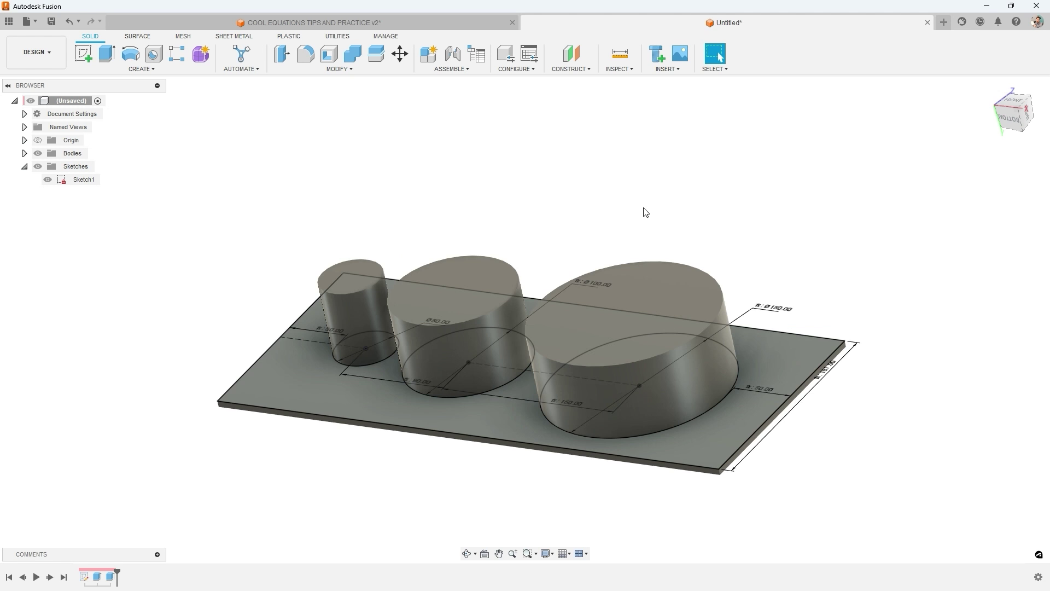
middle_click_drag(644, 211, 636, 215, "shift")
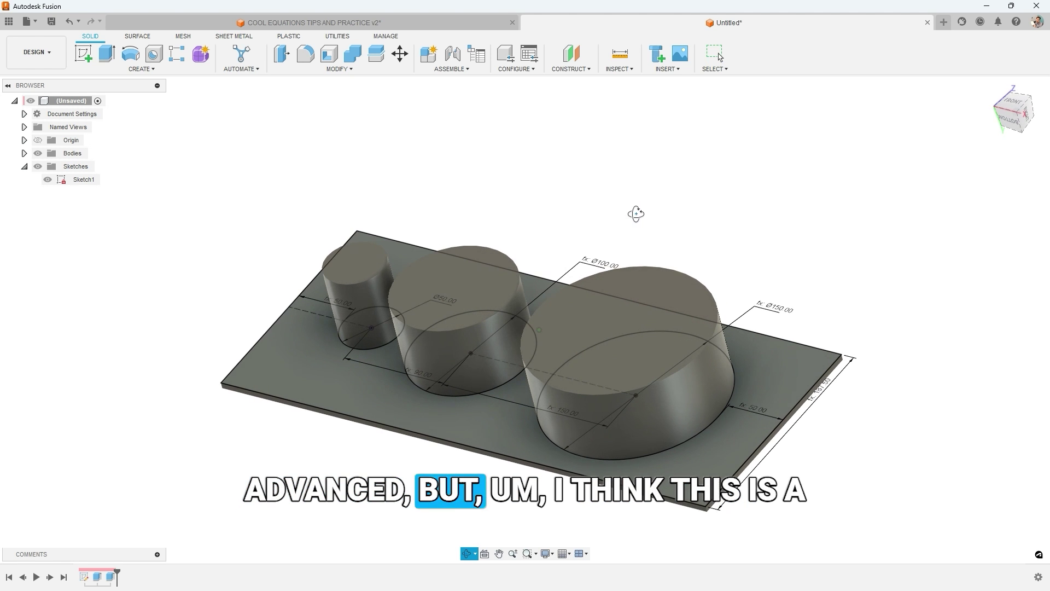